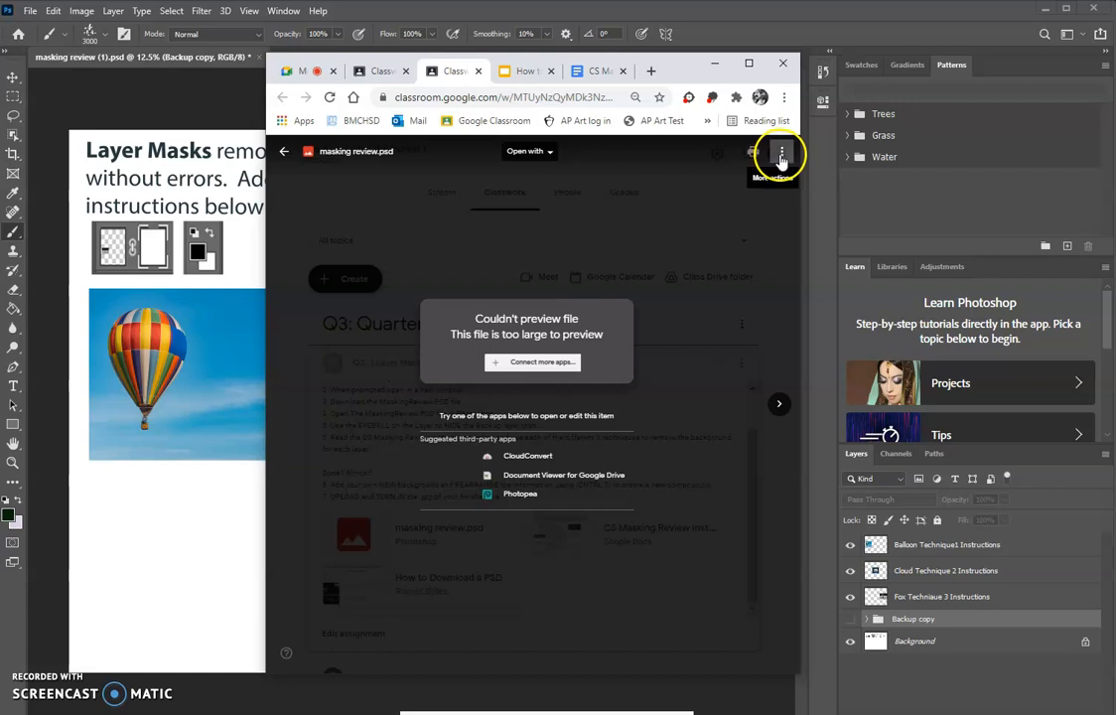
# Open masking review.psd from Google Classroom in its own Drive window and return to Photoshop
pyautogui.click(715, 212)
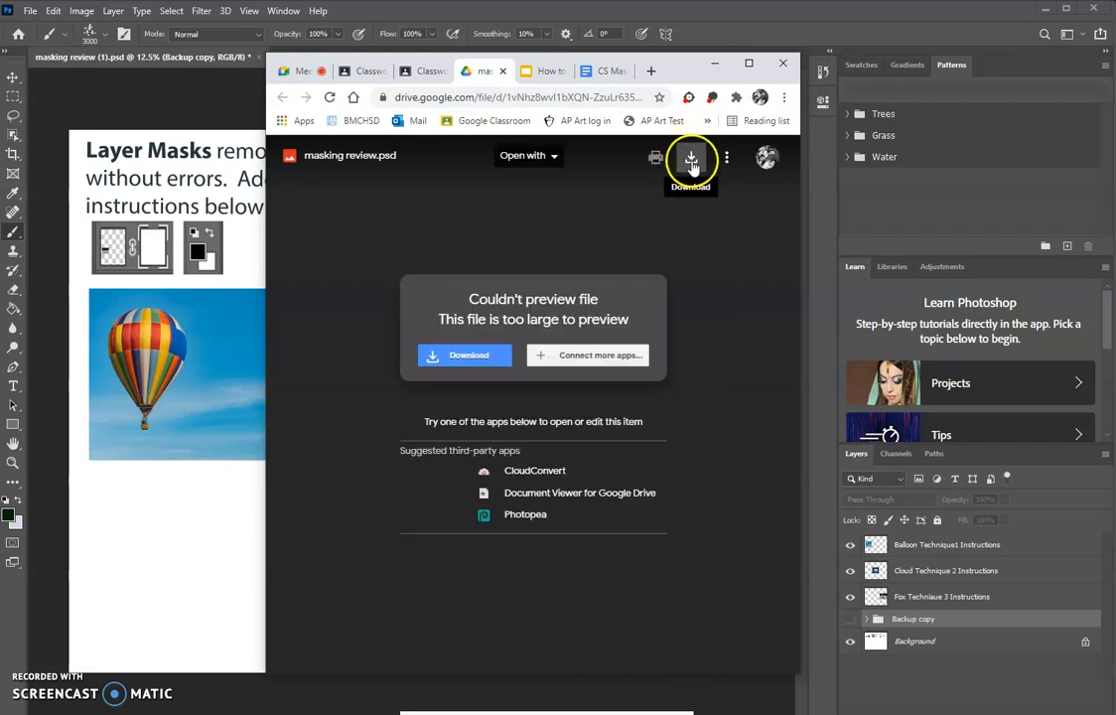
pyautogui.click(714, 63)
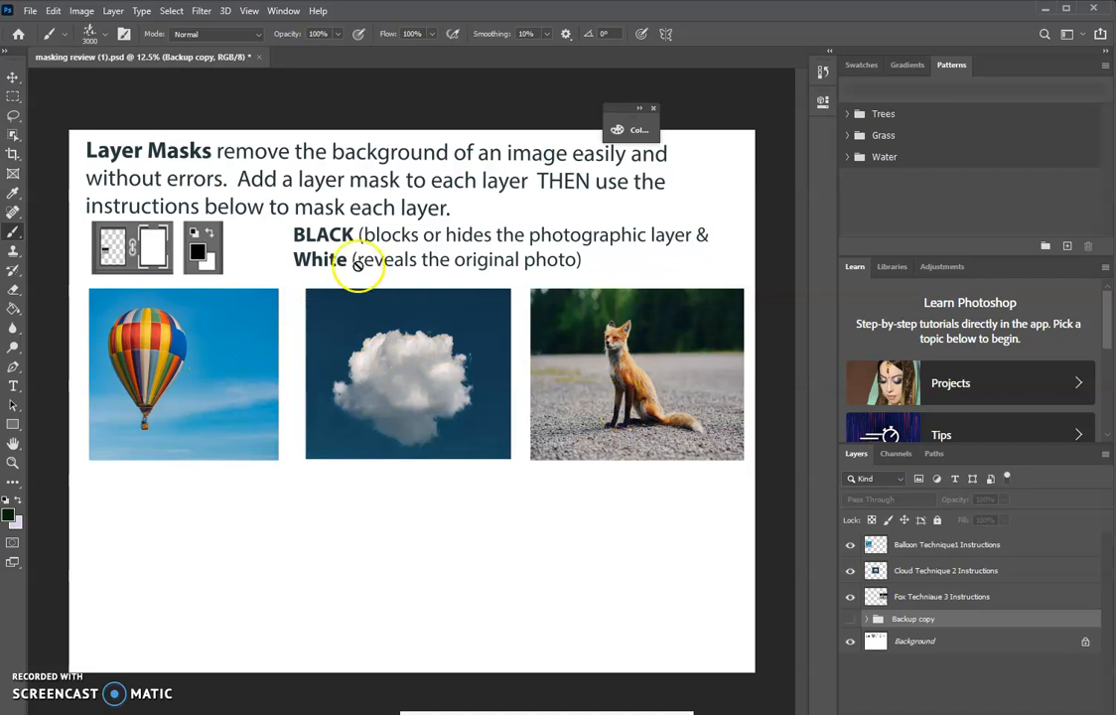
# Hide the Cloud, Fox and Backup copy layers, keeping only the Balloon Technique1 Instructions layer visible above the background
pyautogui.click(851, 622)
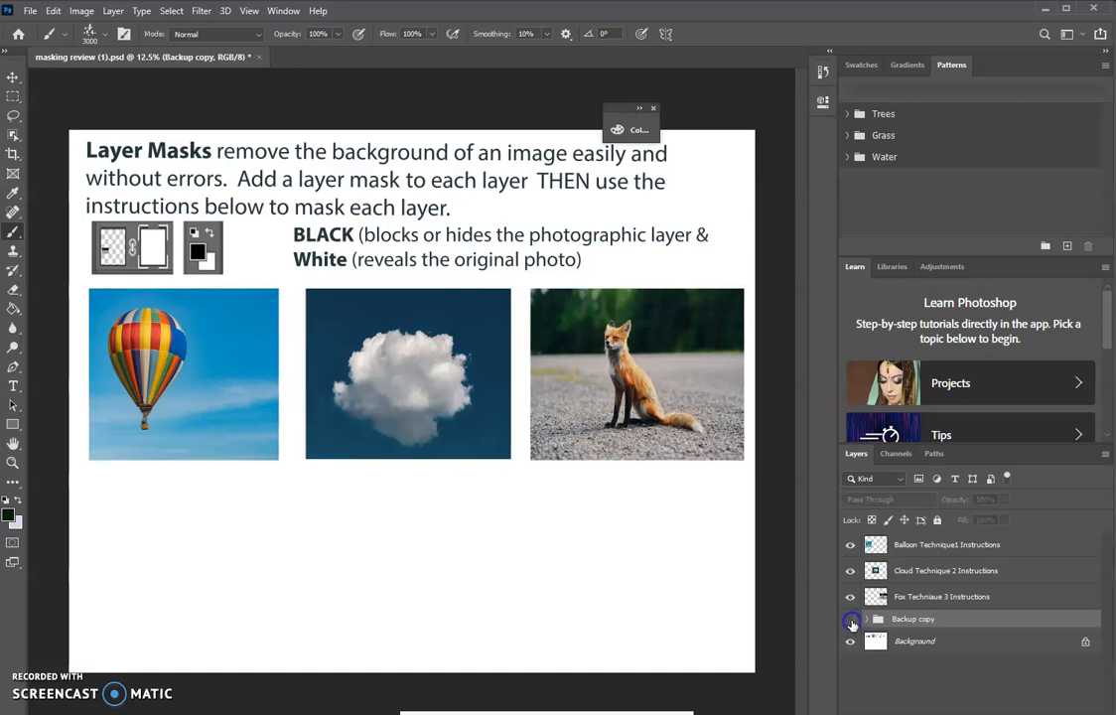
pyautogui.click(851, 623)
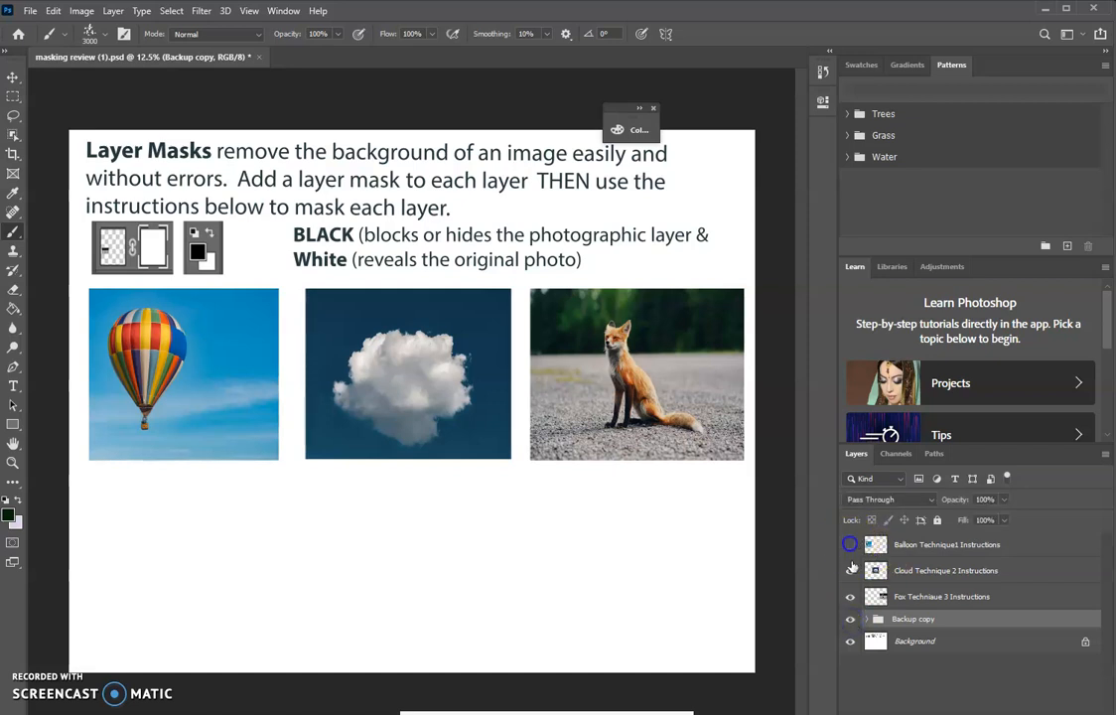
pyautogui.click(850, 620)
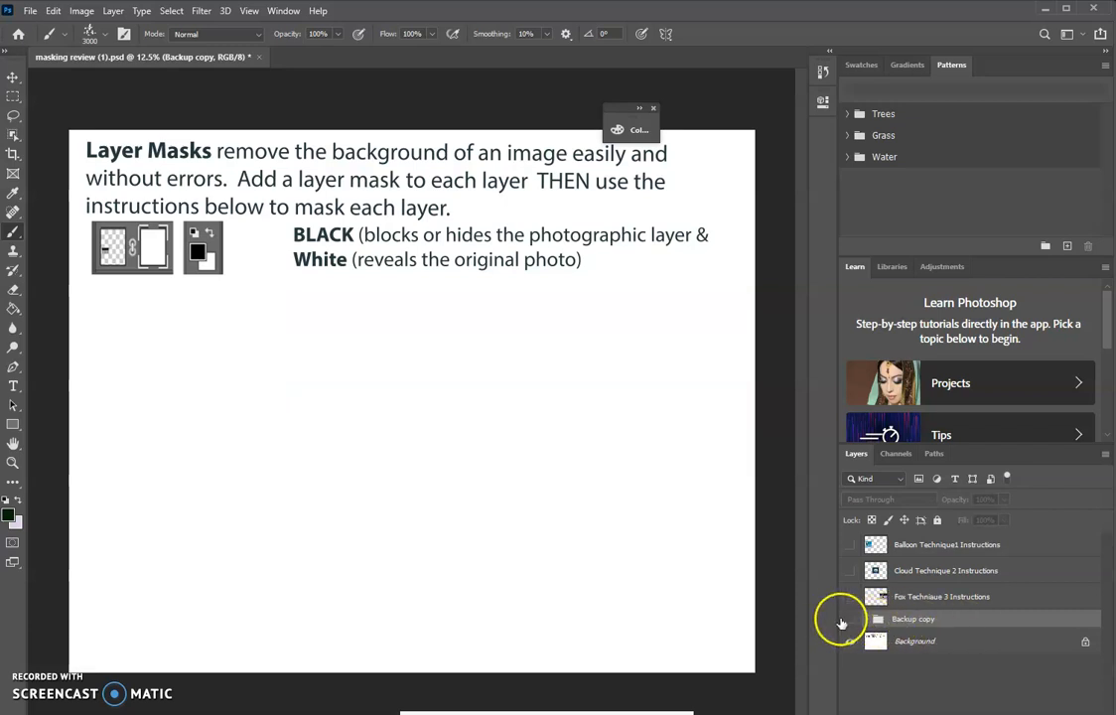
pyautogui.click(849, 618)
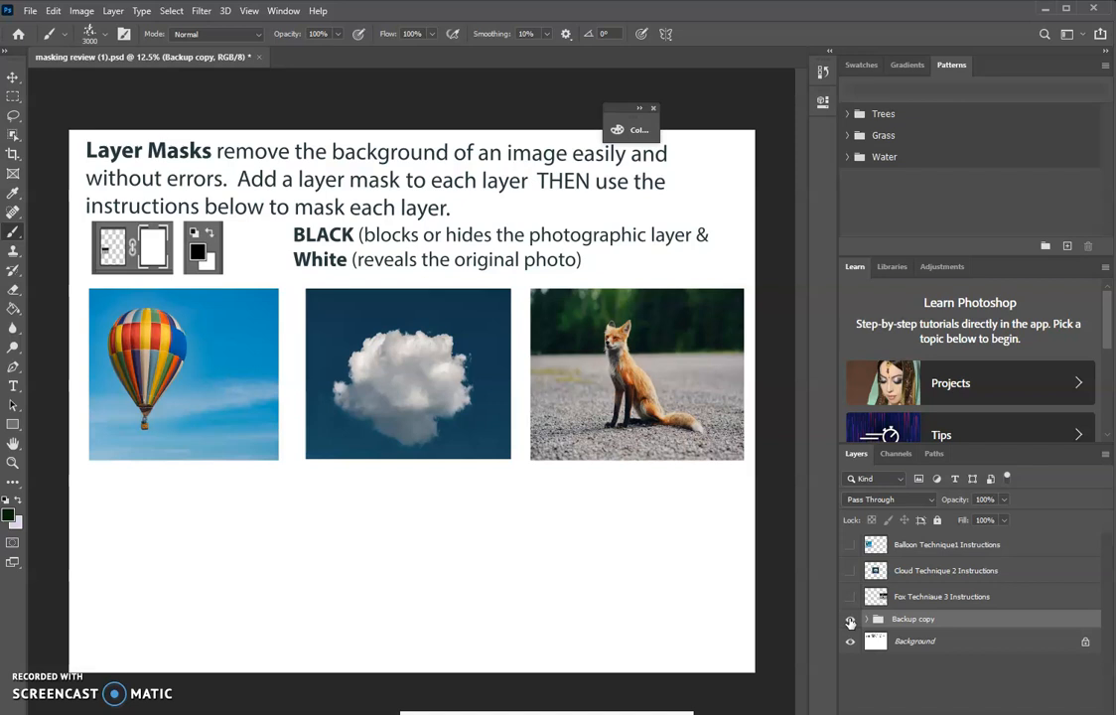
pyautogui.click(850, 621)
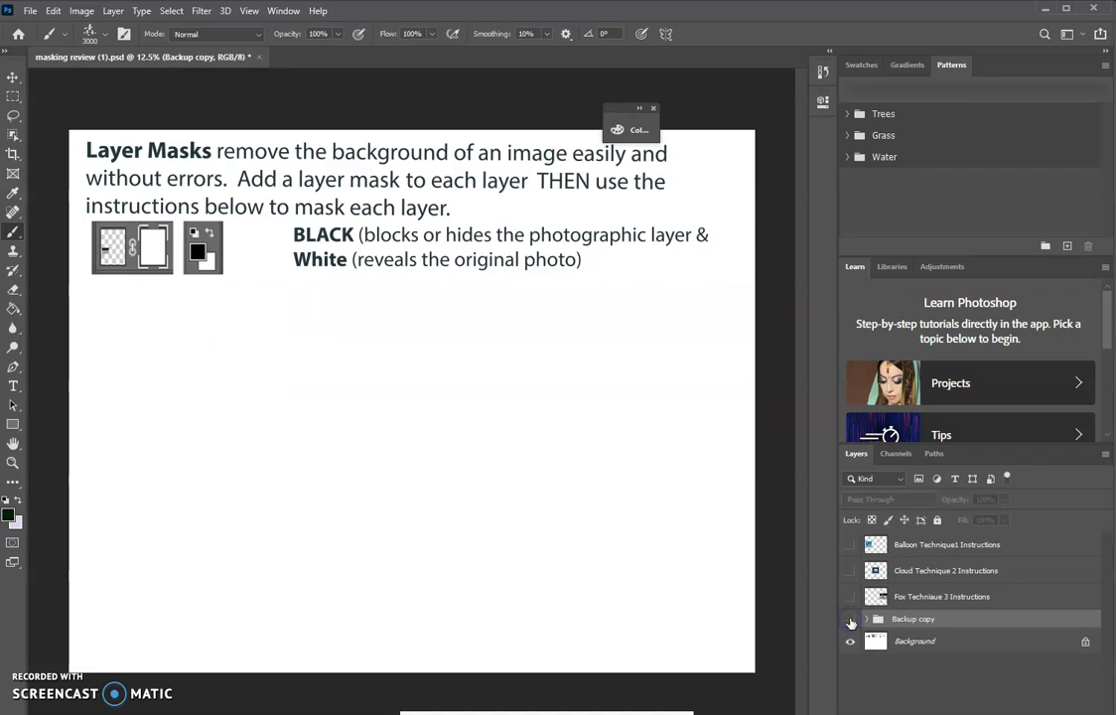
pyautogui.click(850, 545)
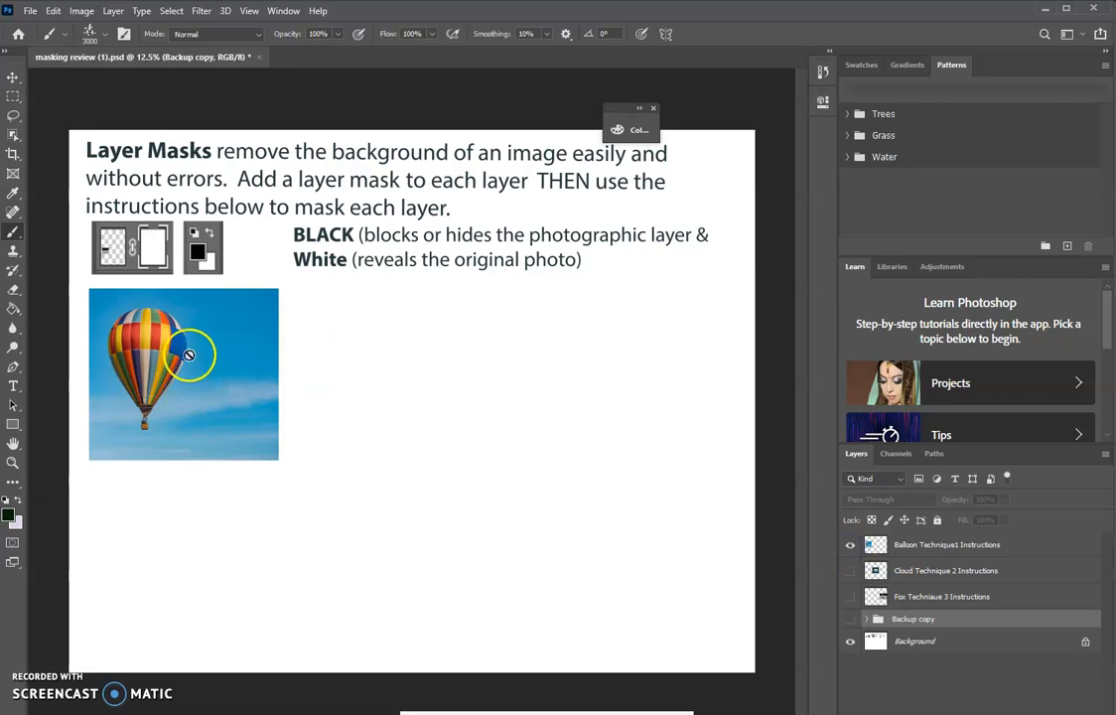
# Add a layer mask to the Balloon Technique1 Instructions layer and make the mask active for editing
pyautogui.click(985, 552)
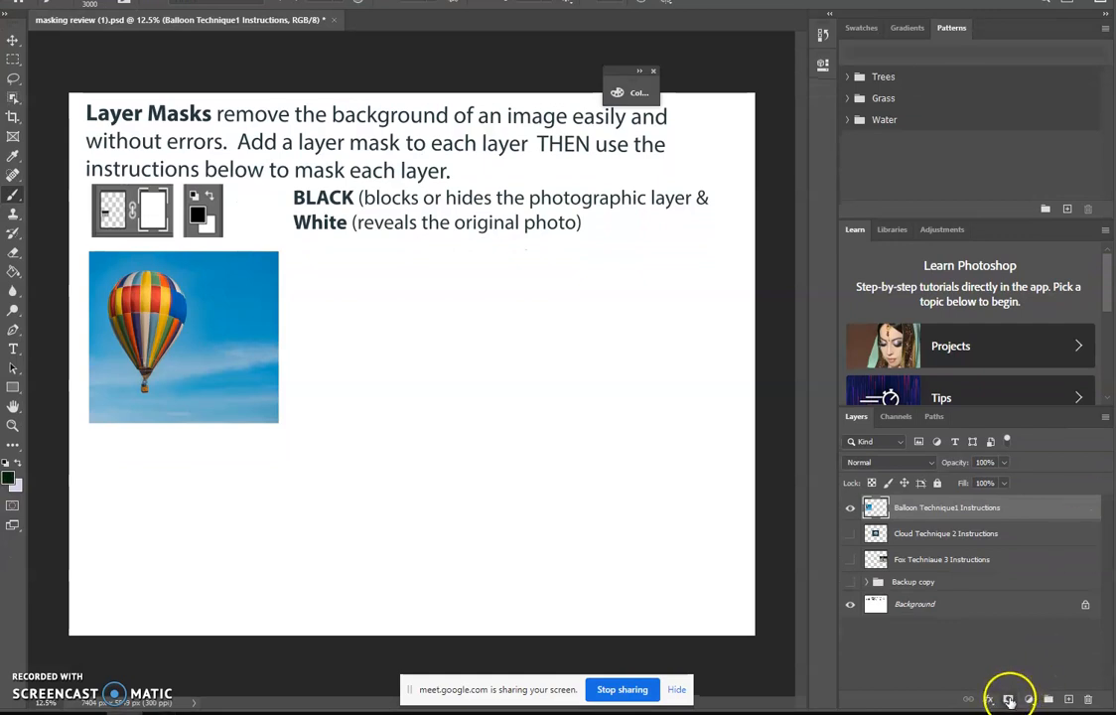
pyautogui.click(1008, 699)
pyautogui.click(912, 508)
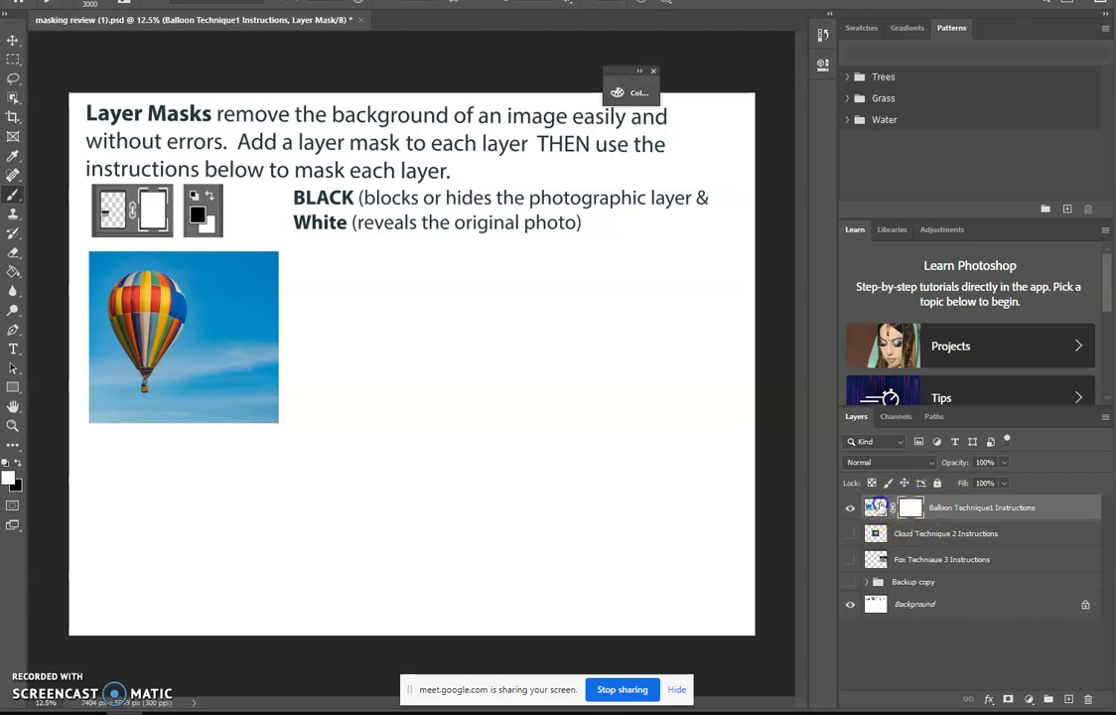
pyautogui.click(877, 506)
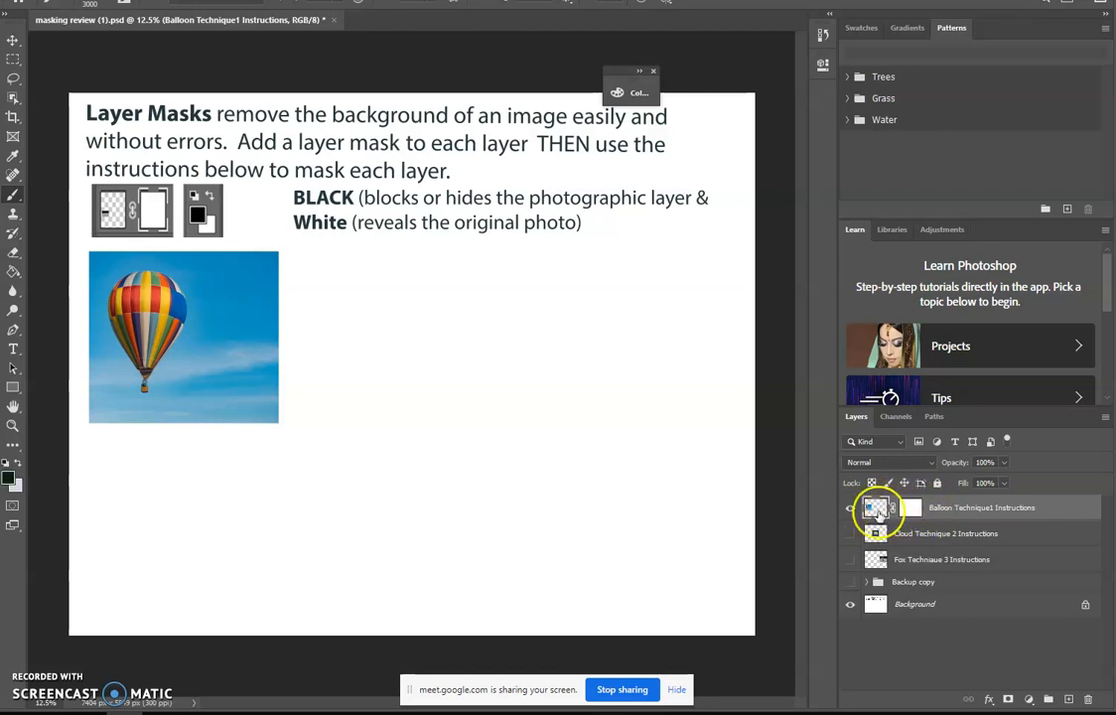
pyautogui.click(910, 507)
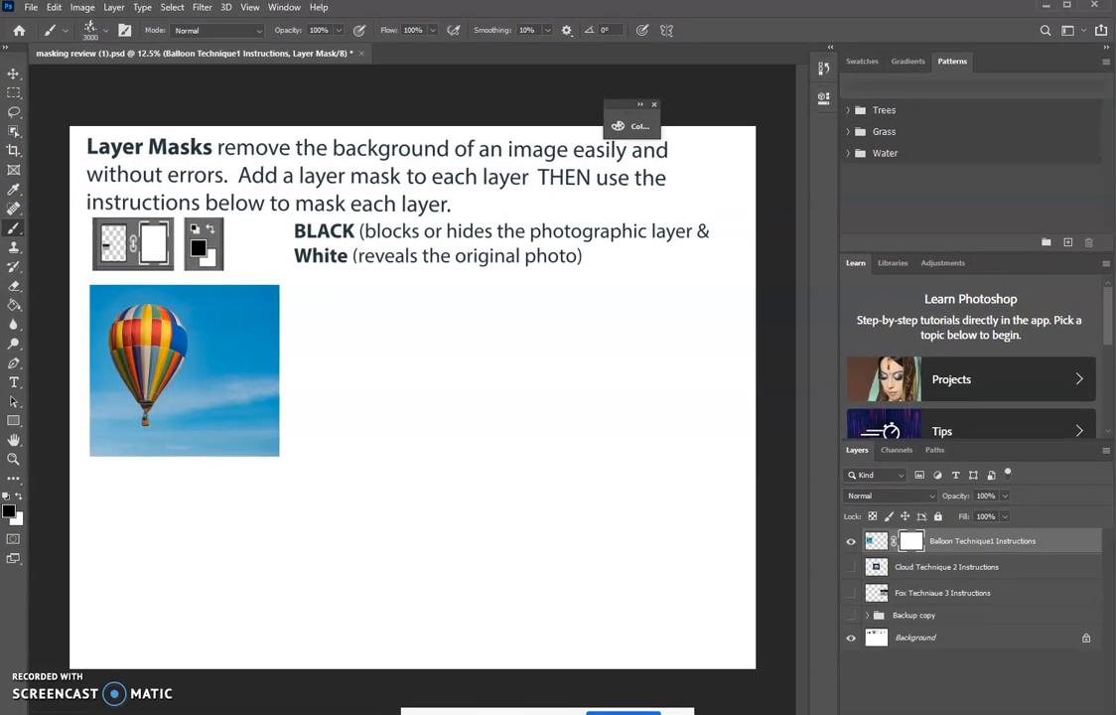
pyautogui.moveTo(1113, 712)
pyautogui.mouseDown()
pyautogui.moveTo(1094, 690)
pyautogui.moveTo(1113, 708)
pyautogui.mouseUp()
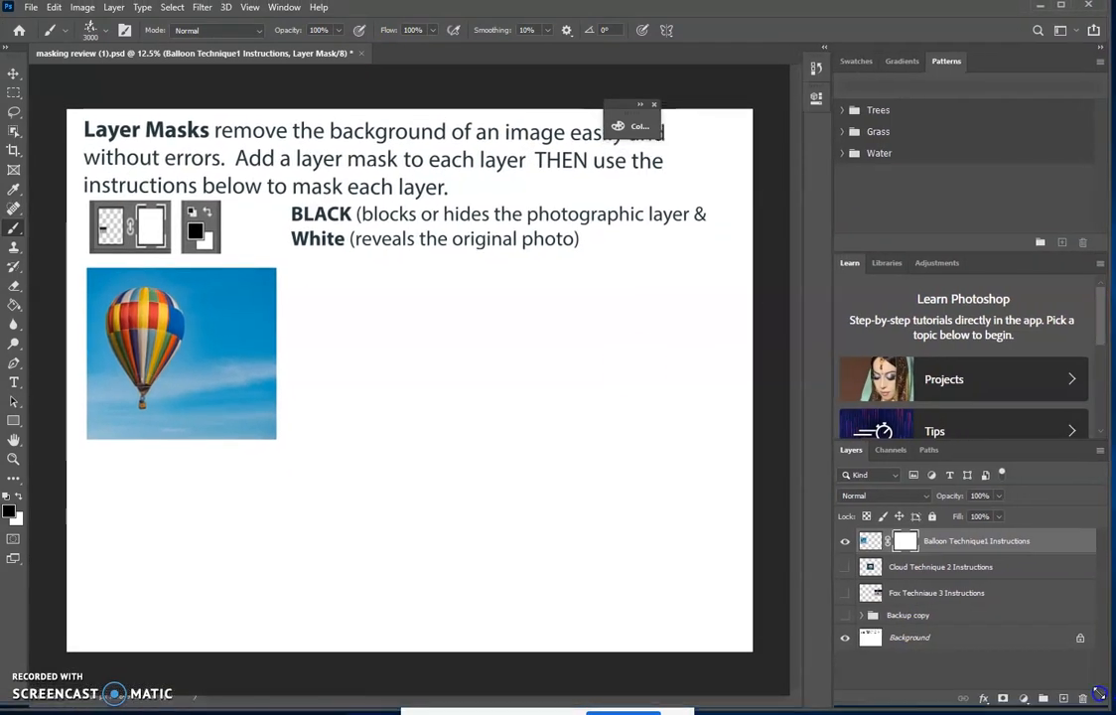
# Set the brush to Hard Round from General Brushes with a size of 105 px
pyautogui.click(89, 31)
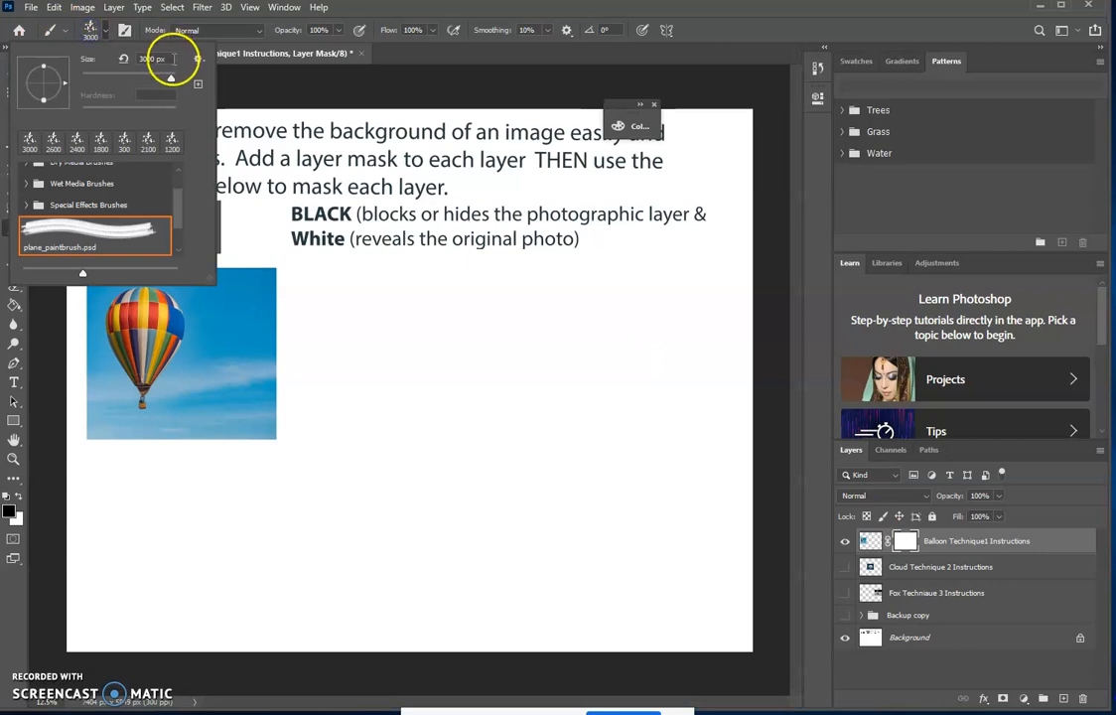
pyautogui.click(68, 32)
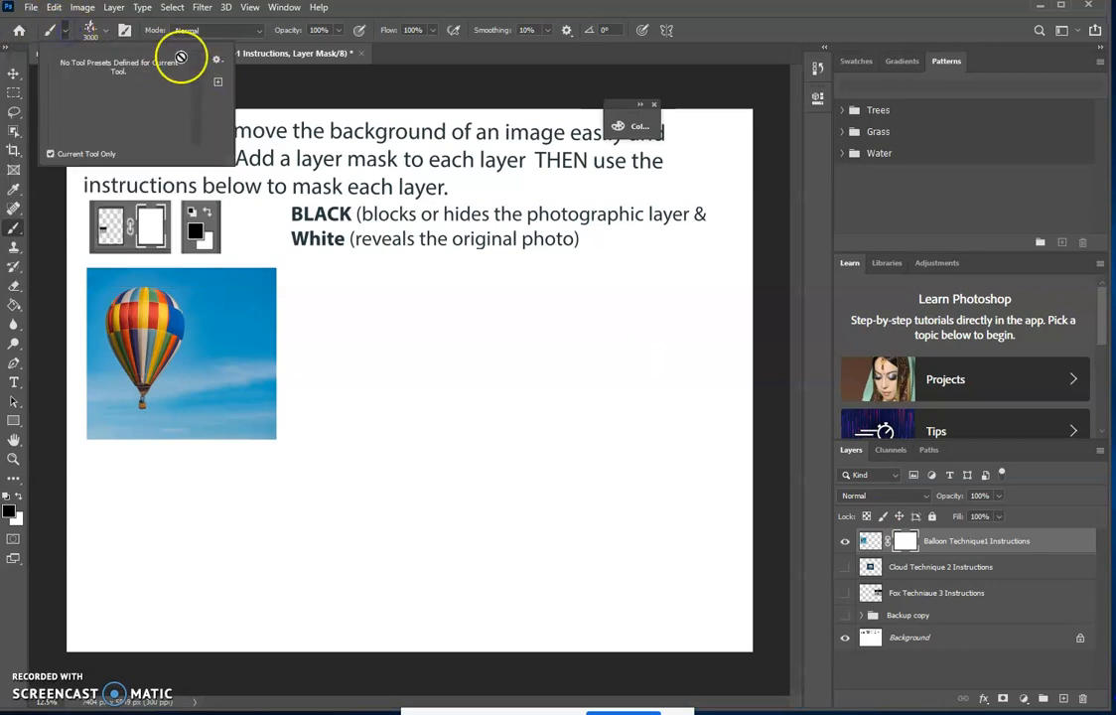
pyautogui.click(91, 31)
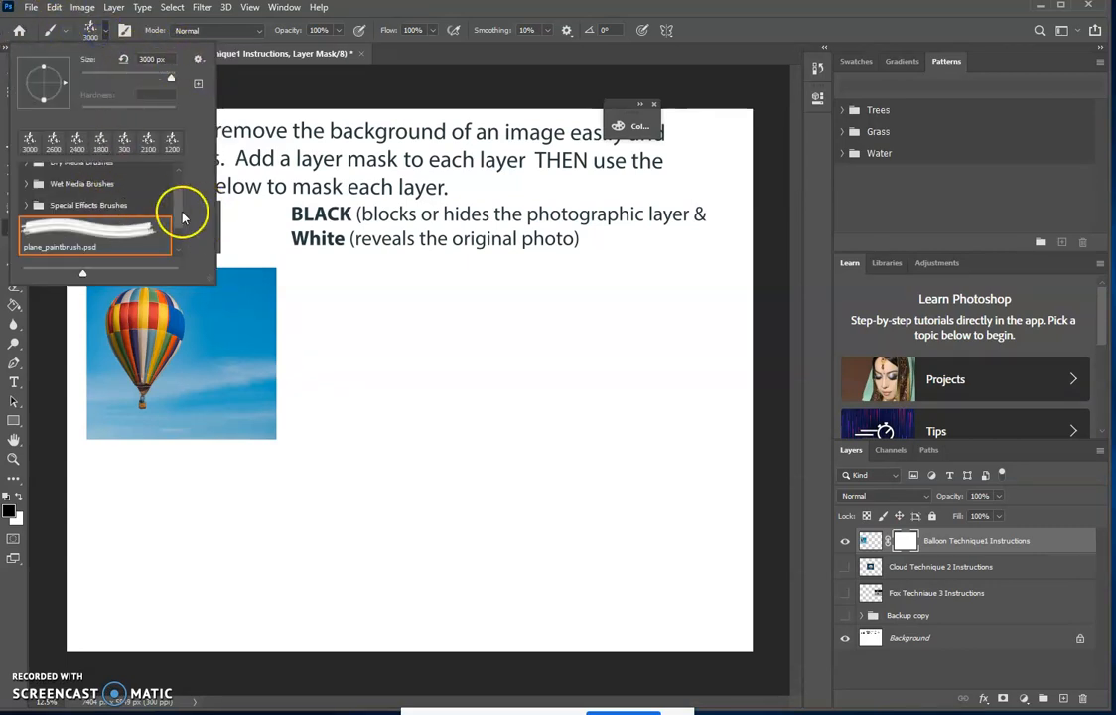
pyautogui.moveTo(178, 217); pyautogui.dragTo(173, 168)
pyautogui.click(26, 174)
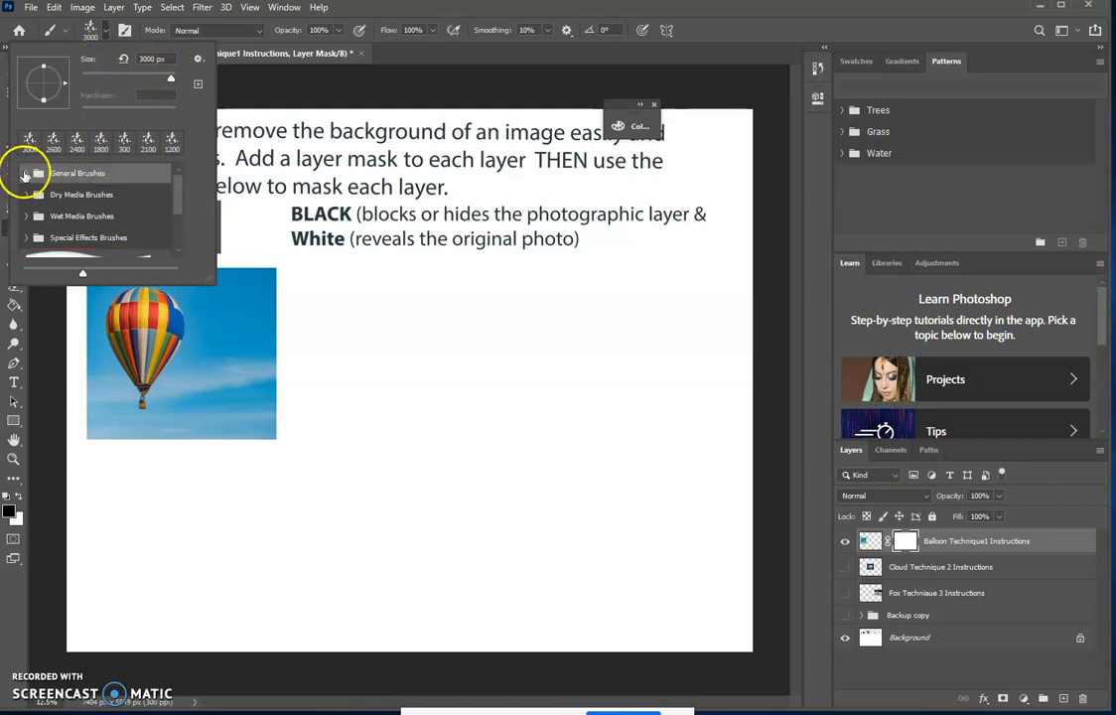
pyautogui.click(95, 239)
pyautogui.click(95, 238)
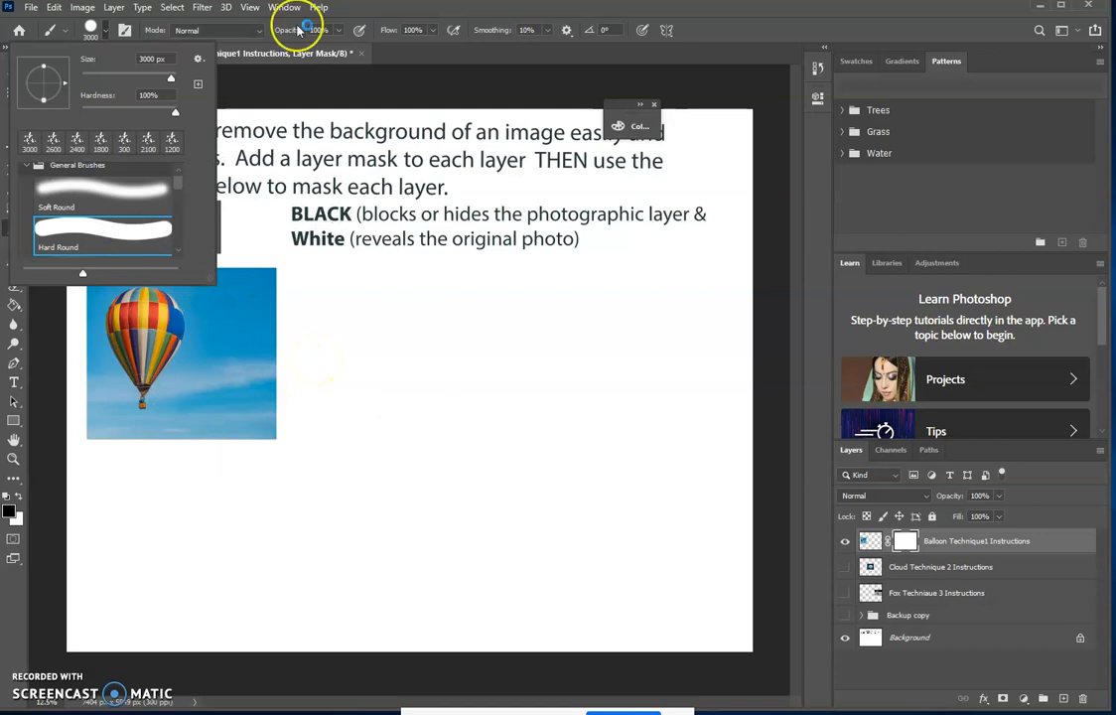
pyautogui.moveTo(170, 77); pyautogui.dragTo(119, 76)
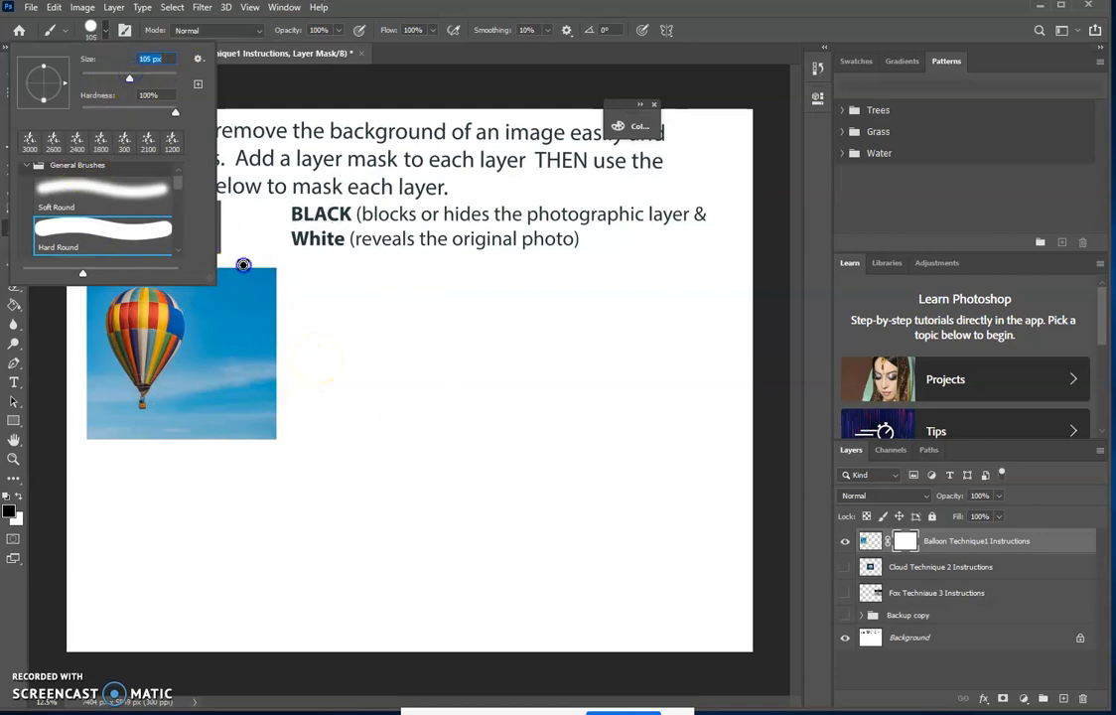
# Scribble black on the balloon mask over the sky beside the balloon and paint partly over it in white in the mask-only view
pyautogui.moveTo(239, 256); pyautogui.dragTo(245, 482)
pyautogui.moveTo(257, 347)
pyautogui.mouseDown()
pyautogui.moveTo(199, 403)
pyautogui.moveTo(338, 499)
pyautogui.mouseUp()
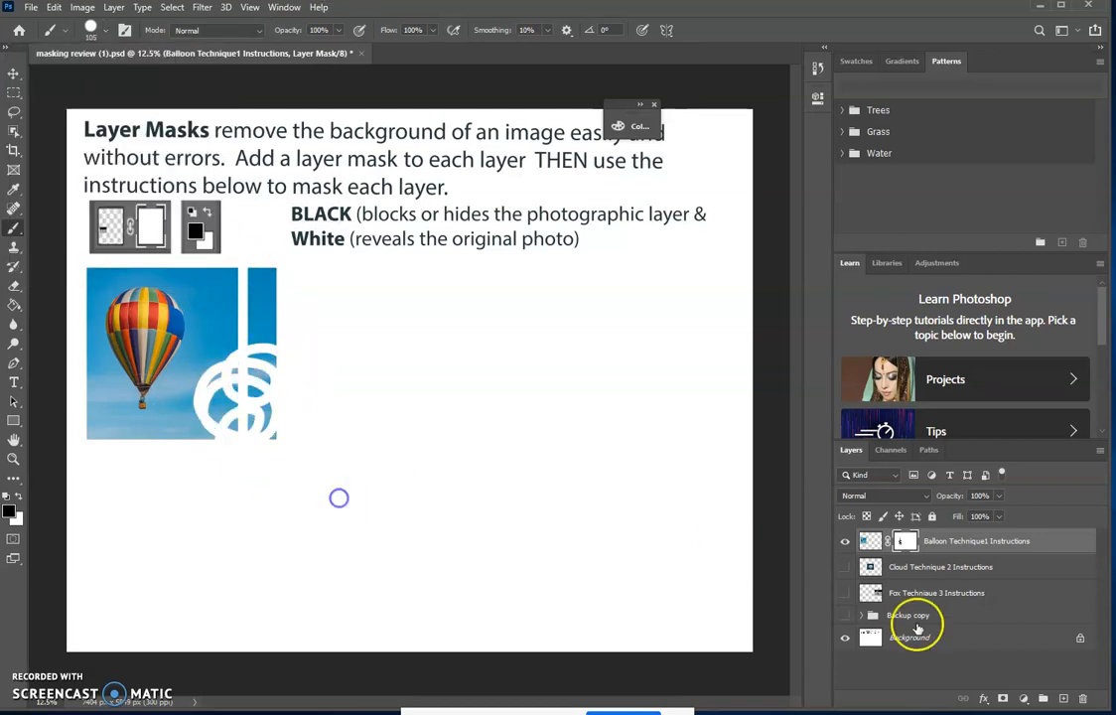
pyautogui.keyDown('alt'); pyautogui.click(905, 542); pyautogui.keyUp('alt')
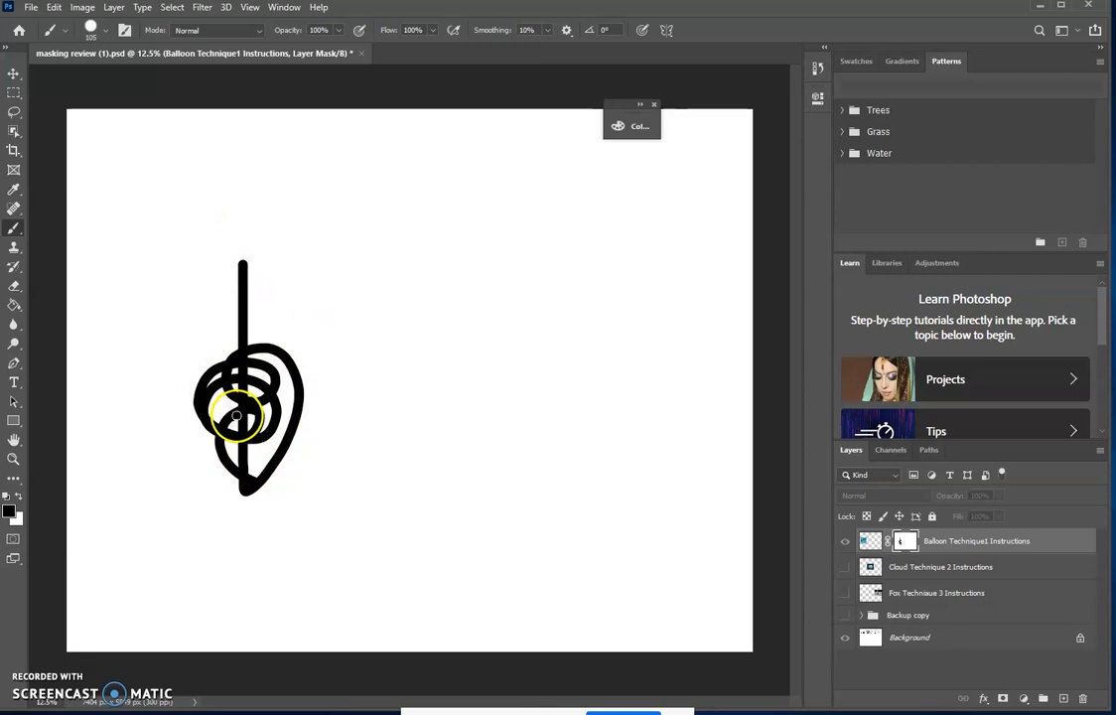
pyautogui.moveTo(197, 469)
pyautogui.mouseDown()
pyautogui.moveTo(136, 445)
pyautogui.moveTo(407, 408)
pyautogui.moveTo(388, 378)
pyautogui.moveTo(154, 377)
pyautogui.mouseUp()
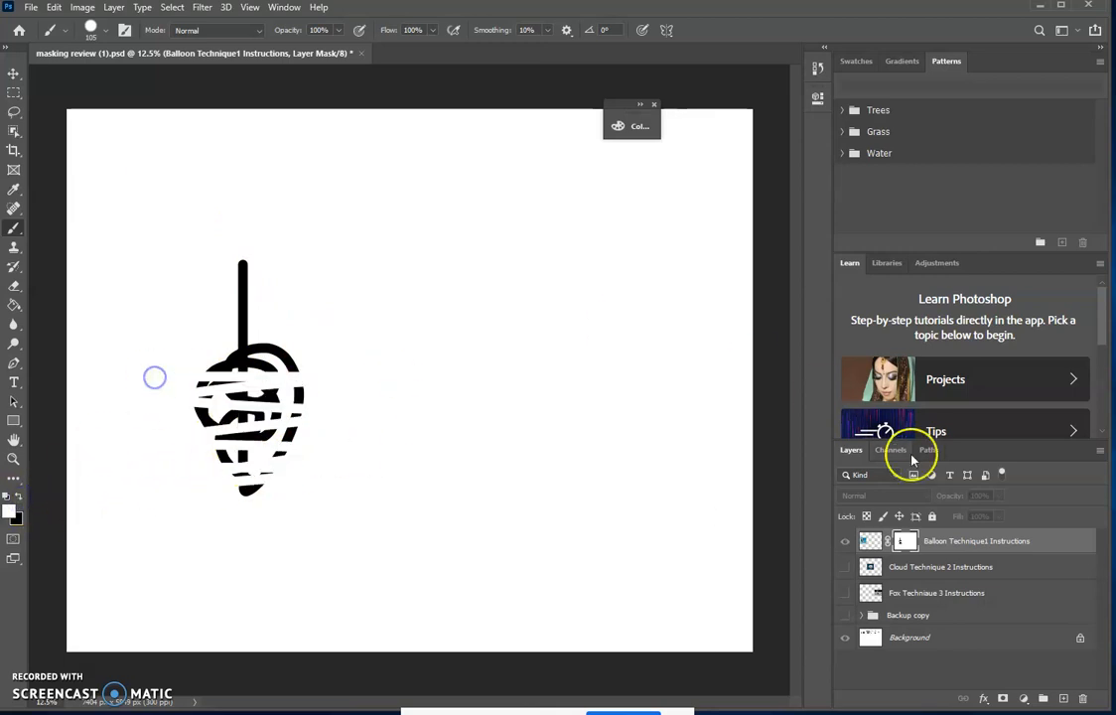
pyautogui.click(871, 541)
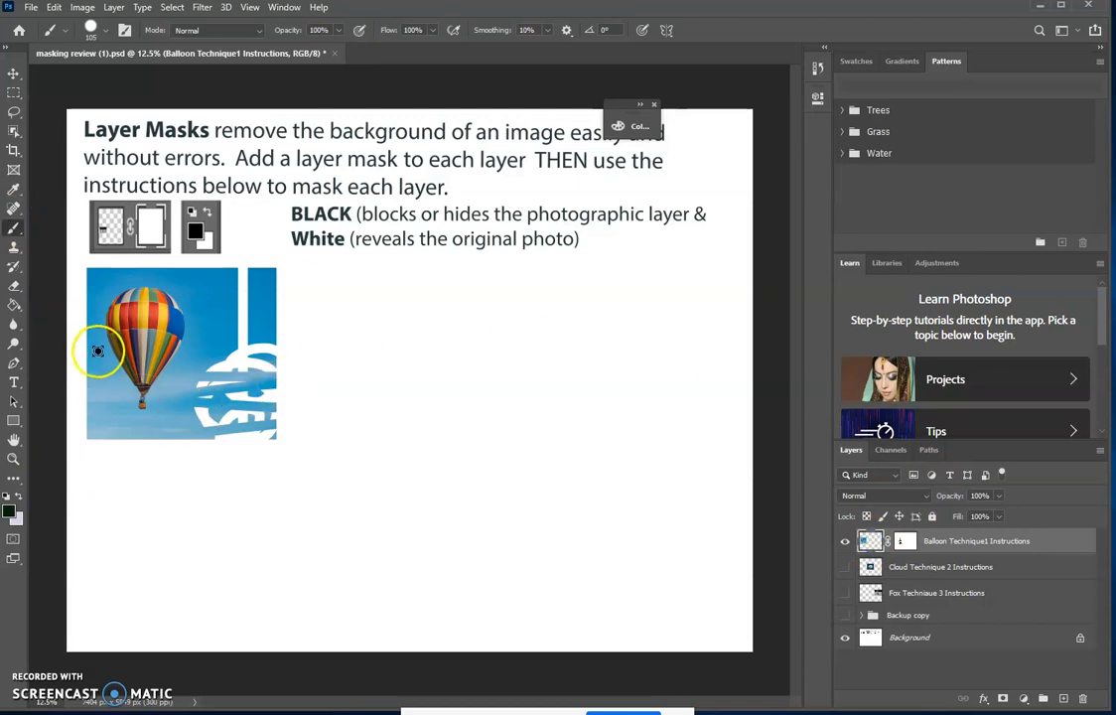
# Enlarge the brush to 600 px and paint black on the balloon layer's mask to hide the sky at the photo's right side
pyautogui.press(']')
pyautogui.press(']')
pyautogui.press(']')
pyautogui.press(']')
pyautogui.press(']')
pyautogui.press(']')
pyautogui.press(']')
pyautogui.press(']')
pyautogui.press(']')
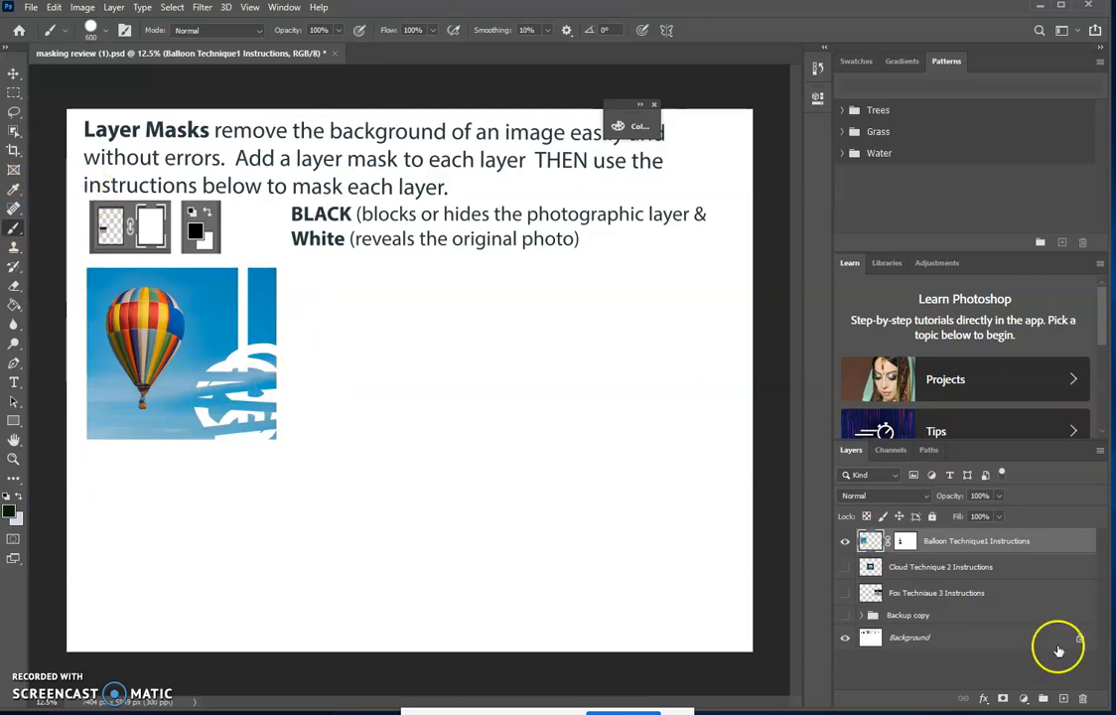
pyautogui.click(907, 541)
pyautogui.moveTo(253, 311); pyautogui.dragTo(268, 437)
pyautogui.press('x')
pyautogui.moveTo(269, 488)
pyautogui.mouseDown()
pyautogui.moveTo(256, 284)
pyautogui.moveTo(237, 465)
pyautogui.moveTo(235, 381)
pyautogui.moveTo(206, 444)
pyautogui.mouseUp()
# Reactivate the balloon layer's mask, hide more sky beside the balloon with black and restore the hidden sky with white
pyautogui.click(870, 542)
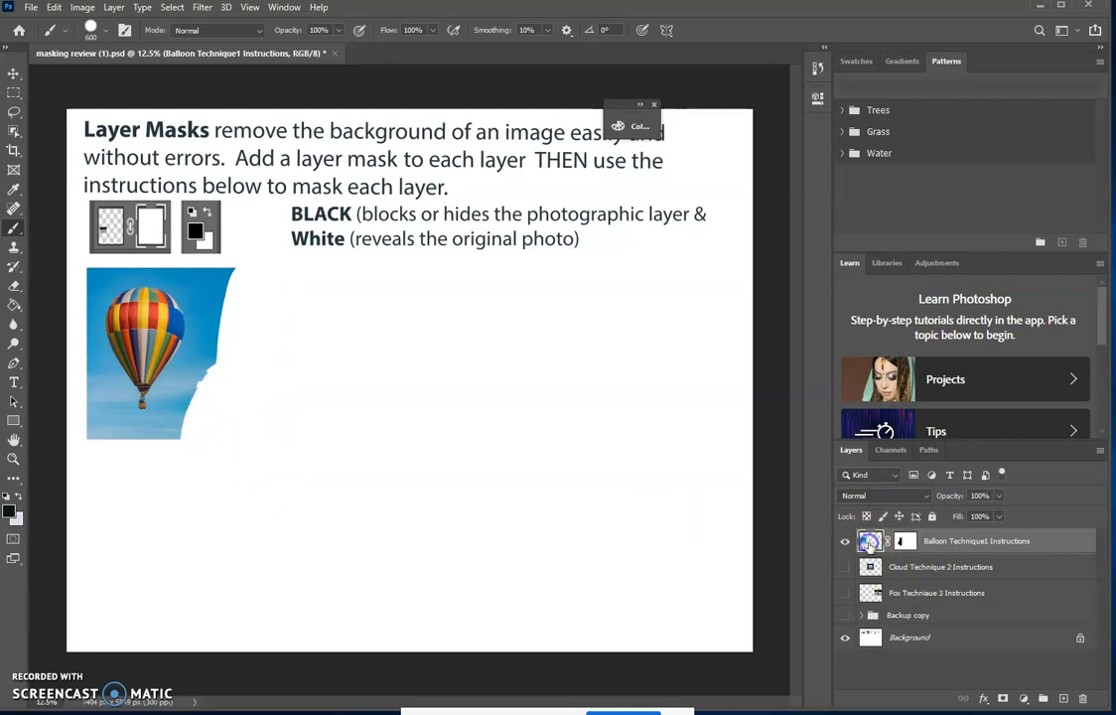
pyautogui.moveTo(209, 476)
pyautogui.mouseDown()
pyautogui.moveTo(221, 510)
pyautogui.moveTo(154, 481)
pyautogui.moveTo(212, 416)
pyautogui.moveTo(230, 356)
pyautogui.moveTo(153, 506)
pyautogui.moveTo(256, 401)
pyautogui.moveTo(241, 465)
pyautogui.moveTo(211, 516)
pyautogui.moveTo(217, 452)
pyautogui.mouseUp()
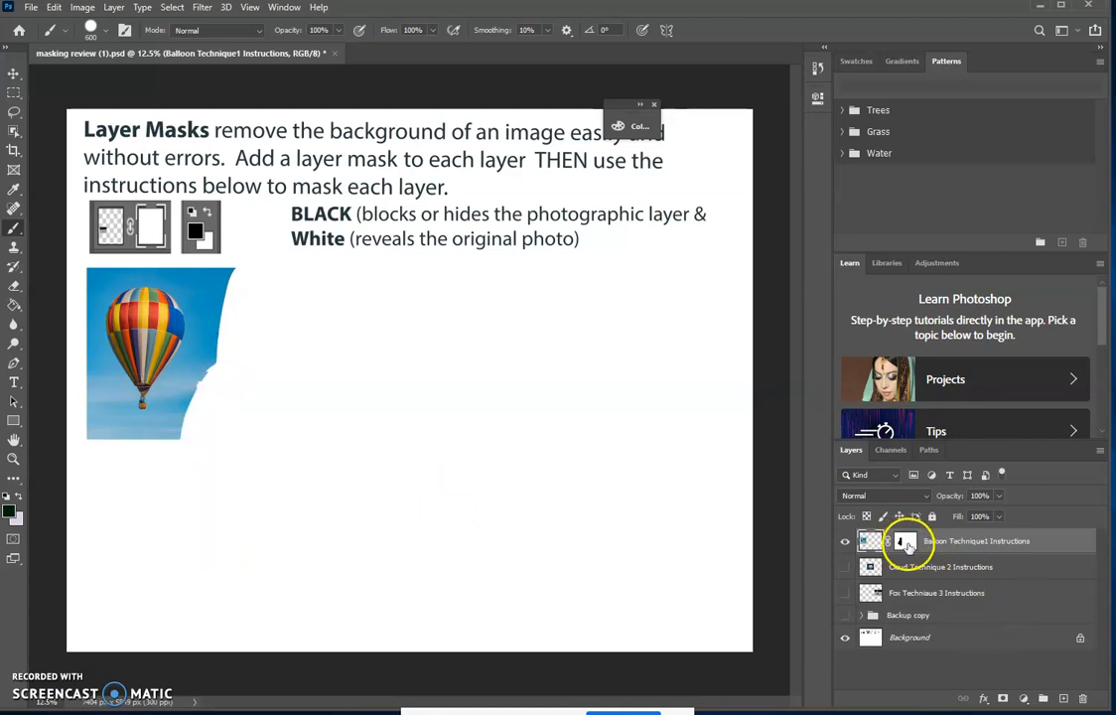
pyautogui.click(906, 542)
pyautogui.click(887, 543)
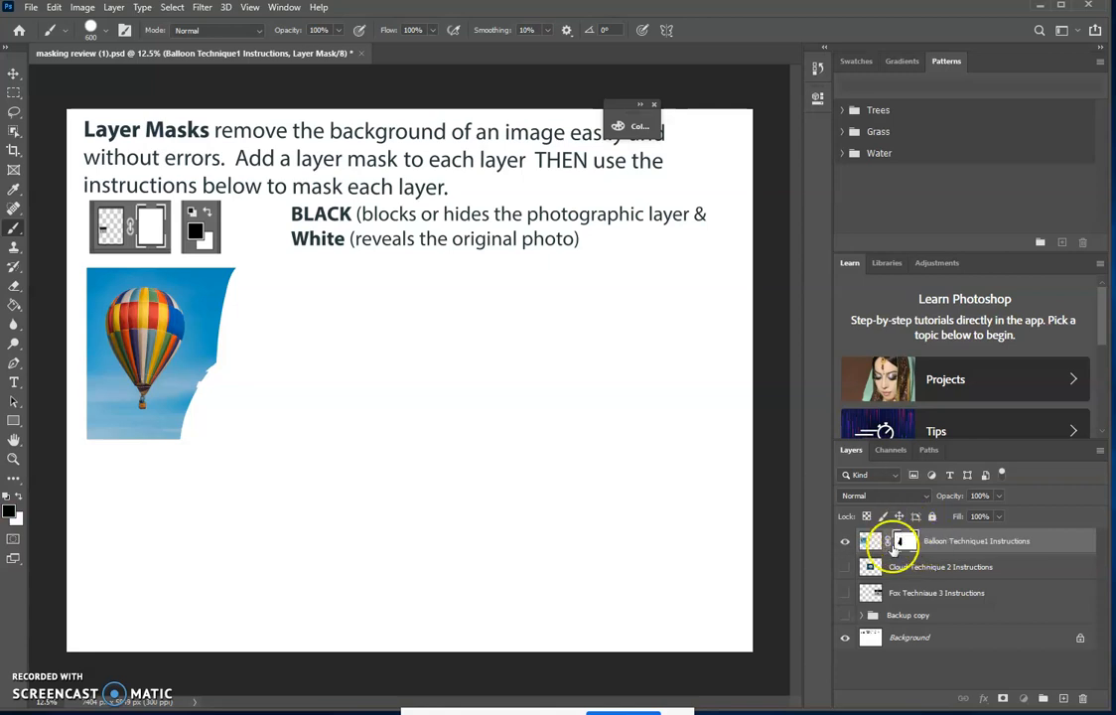
pyautogui.moveTo(199, 283)
pyautogui.mouseDown()
pyautogui.moveTo(214, 367)
pyautogui.moveTo(183, 454)
pyautogui.moveTo(231, 317)
pyautogui.moveTo(232, 281)
pyautogui.mouseUp()
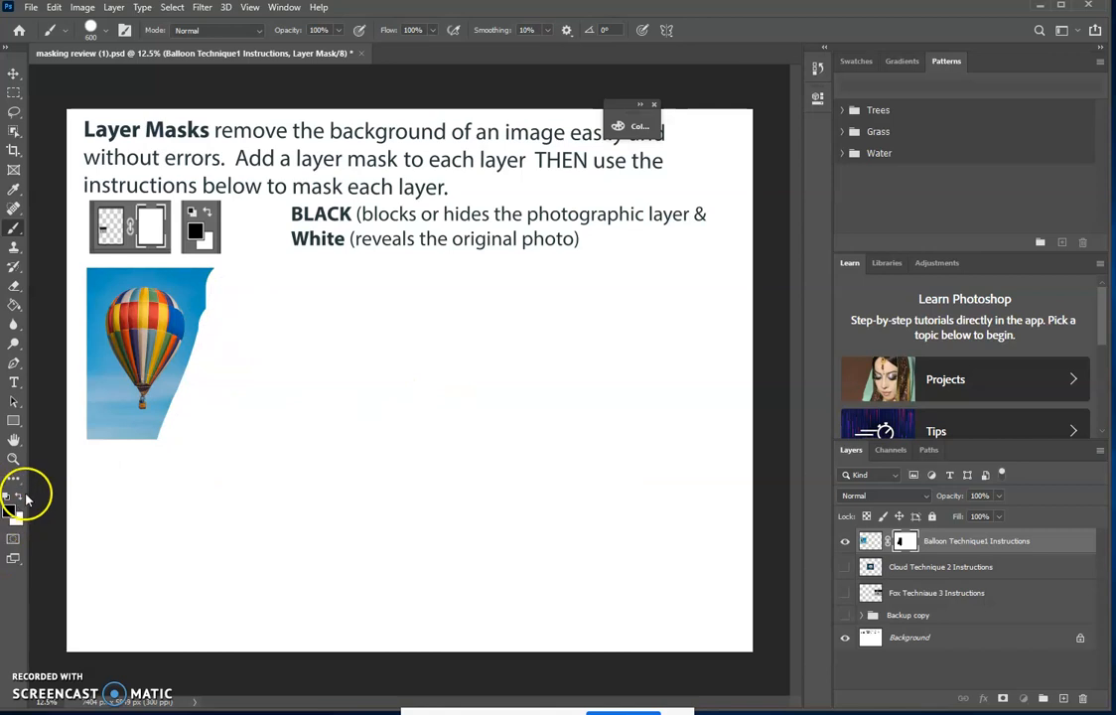
pyautogui.moveTo(220, 427)
pyautogui.mouseDown()
pyautogui.moveTo(229, 286)
pyautogui.moveTo(162, 478)
pyautogui.mouseUp()
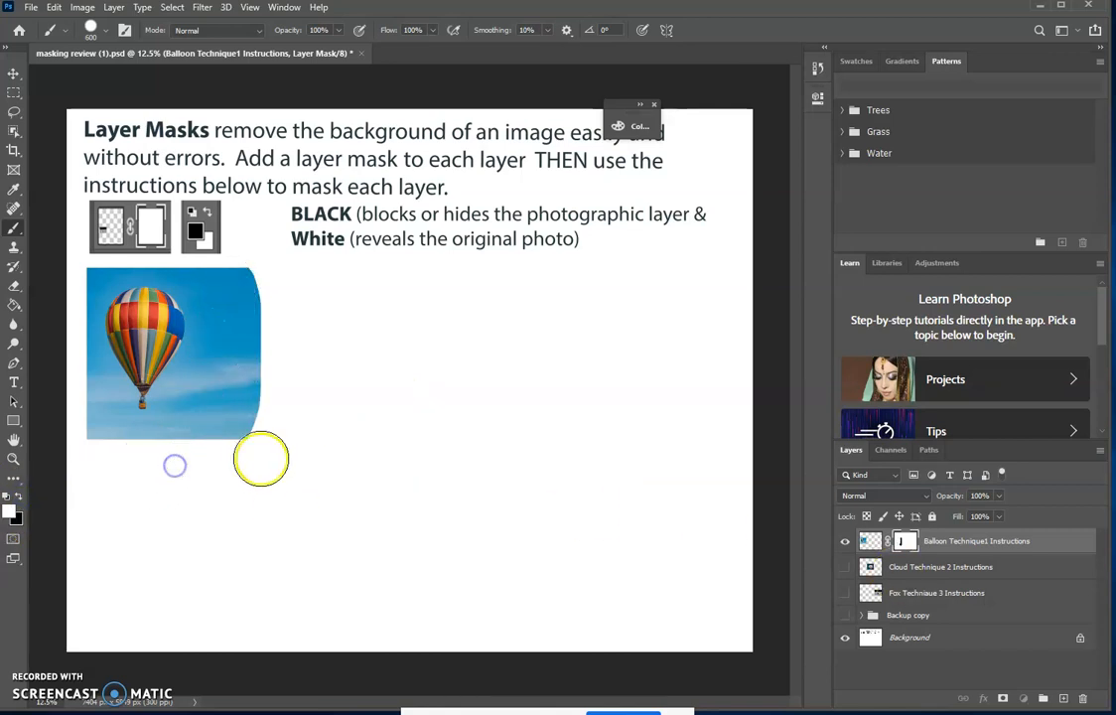
# Paint black on the mask at 25% zoom to hide the sky along the balloon's right side, undoing the stray stroke
pyautogui.hotkey('ctrl', '+')
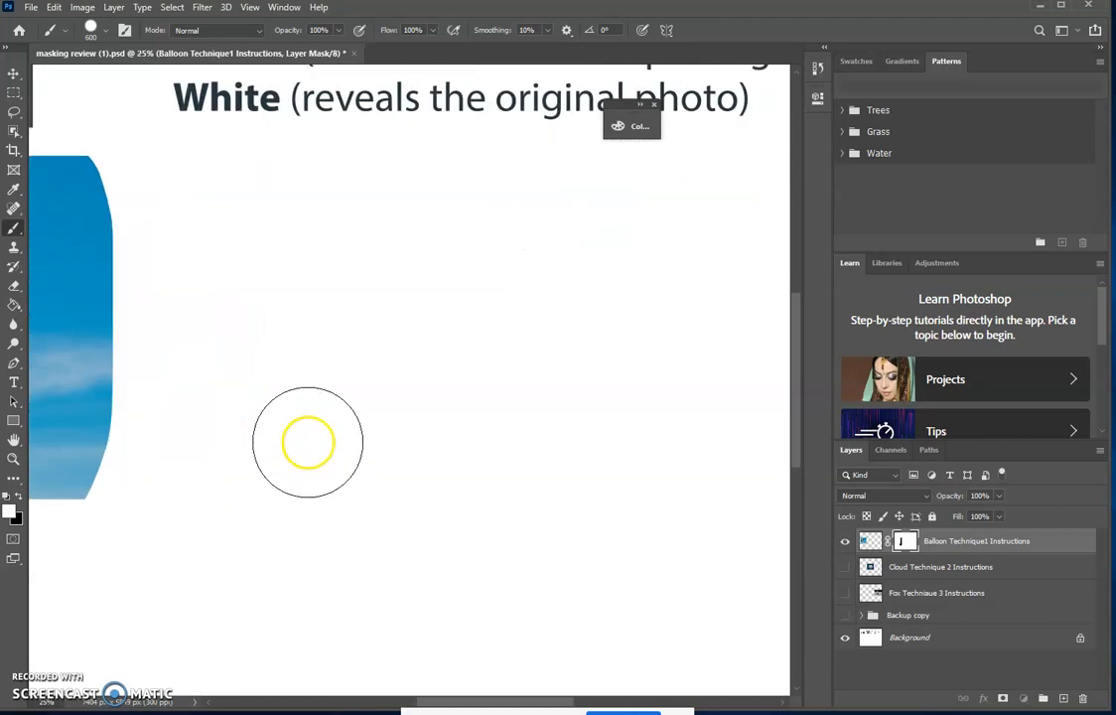
pyautogui.press('m')
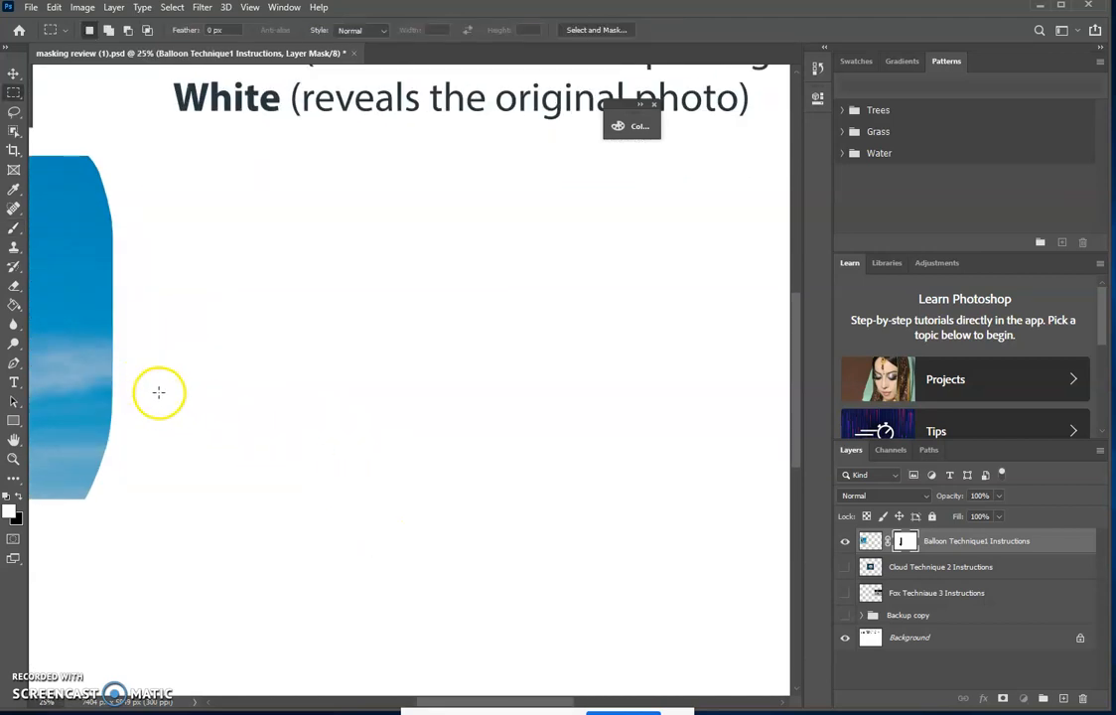
pyautogui.press('h')
pyautogui.moveTo(140, 401); pyautogui.dragTo(542, 458)
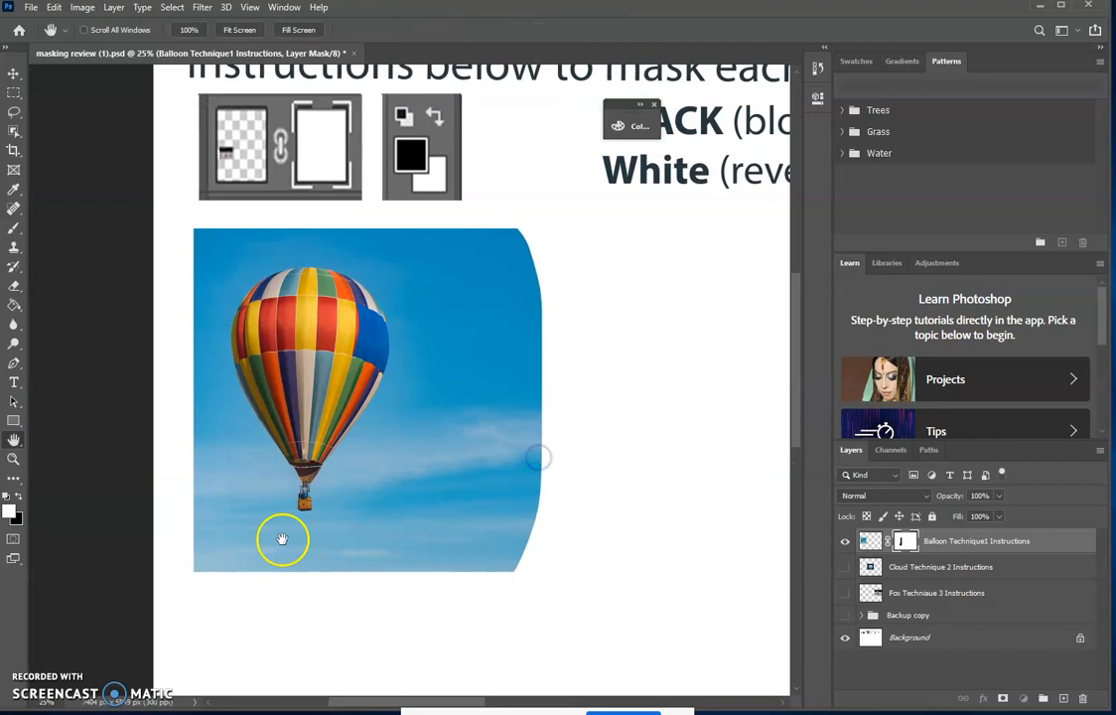
pyautogui.click(13, 230)
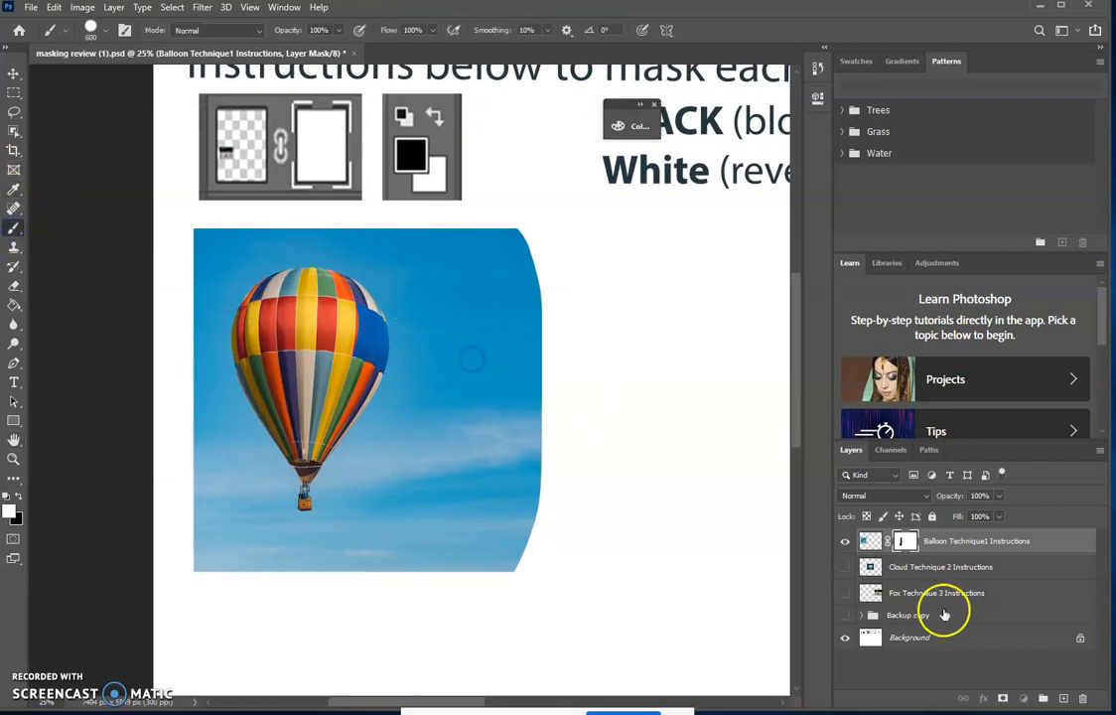
pyautogui.press('x')
pyautogui.moveTo(397, 243)
pyautogui.mouseDown()
pyautogui.moveTo(429, 264)
pyautogui.moveTo(464, 411)
pyautogui.moveTo(520, 562)
pyautogui.moveTo(513, 287)
pyautogui.moveTo(513, 327)
pyautogui.moveTo(401, 611)
pyautogui.moveTo(446, 415)
pyautogui.moveTo(434, 451)
pyautogui.moveTo(366, 490)
pyautogui.moveTo(386, 444)
pyautogui.moveTo(374, 443)
pyautogui.mouseUp()
pyautogui.hotkey('ctrl', 'z')
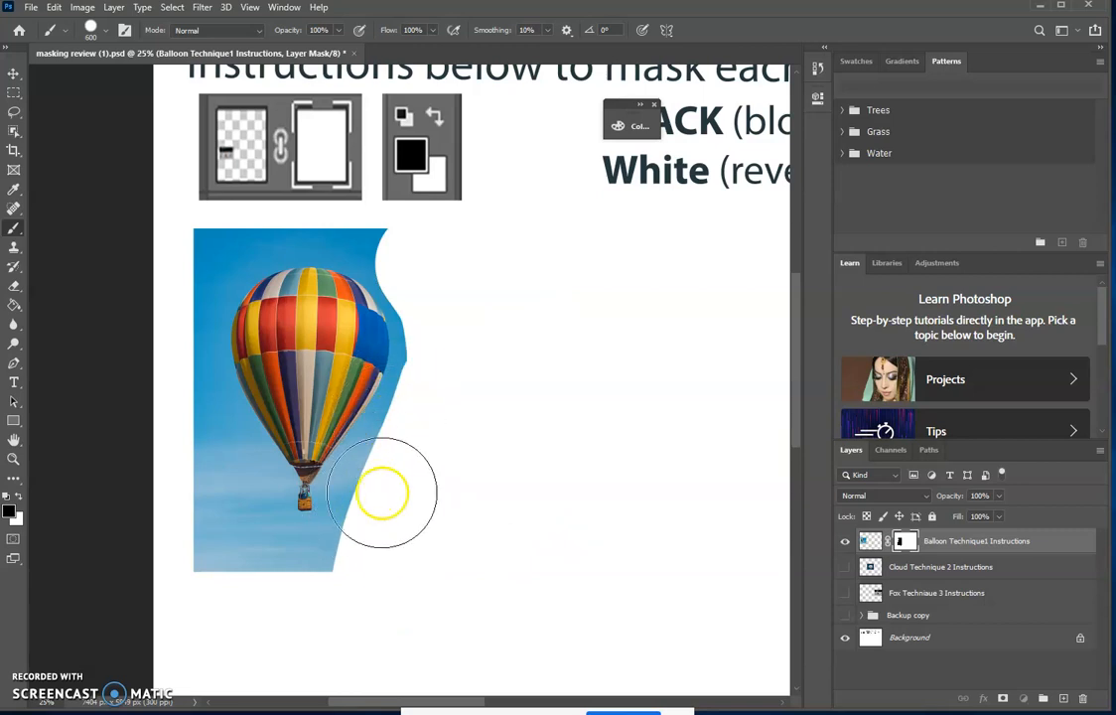
# Select the sky along the balloon's upper right edge with the Magnetic Lasso, paint it black on the mask, and deselect
pyautogui.click(14, 114)
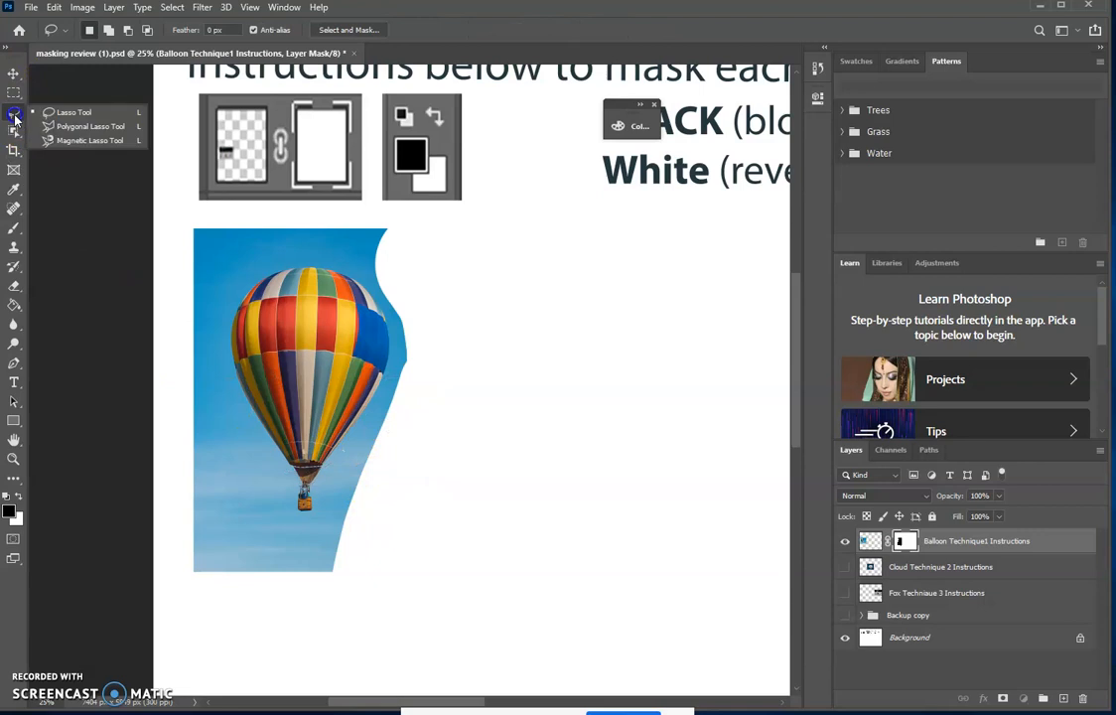
pyautogui.click(72, 140)
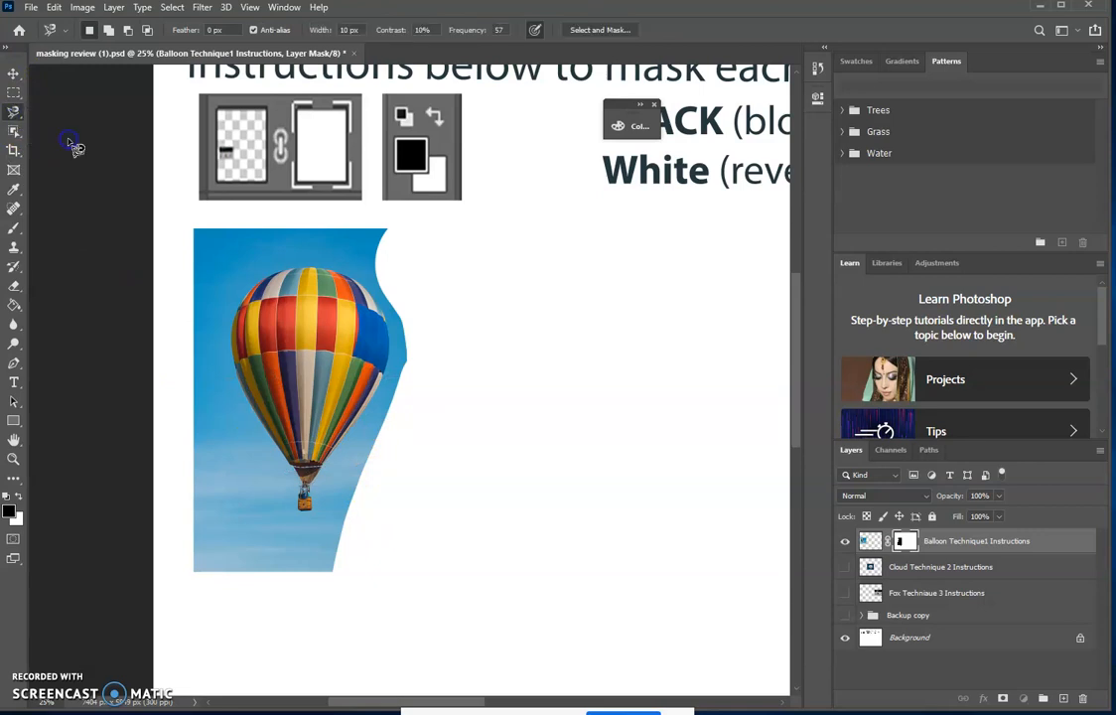
pyautogui.click(374, 218)
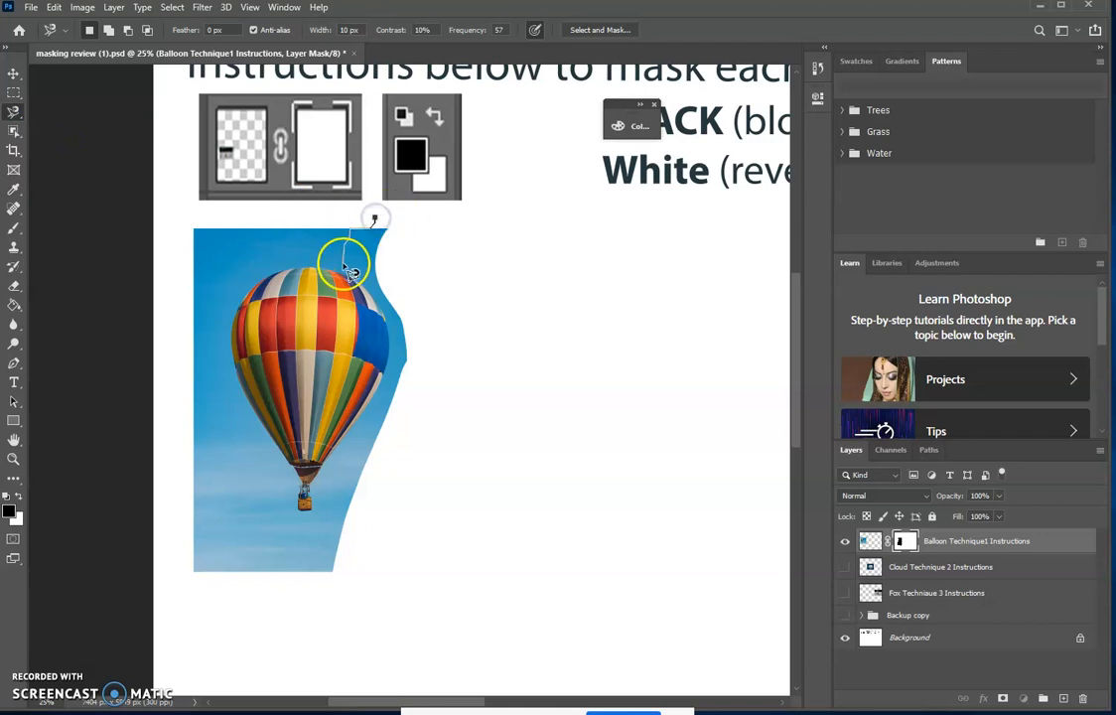
pyautogui.click(387, 314)
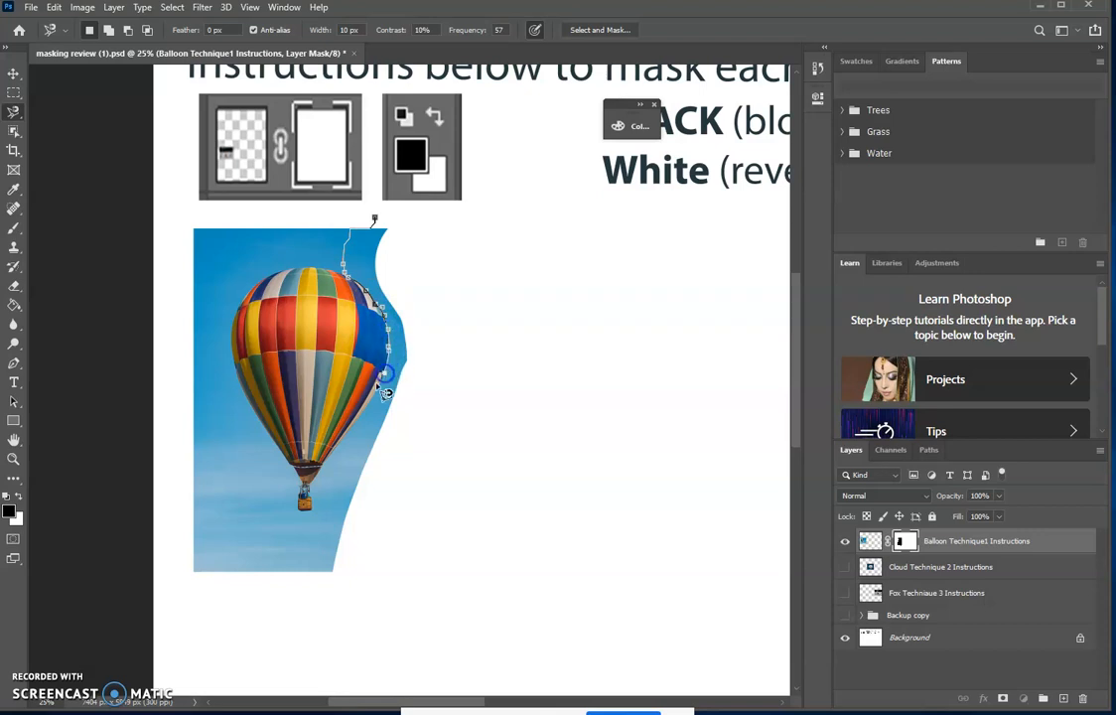
pyautogui.click(379, 382)
pyautogui.click(376, 218)
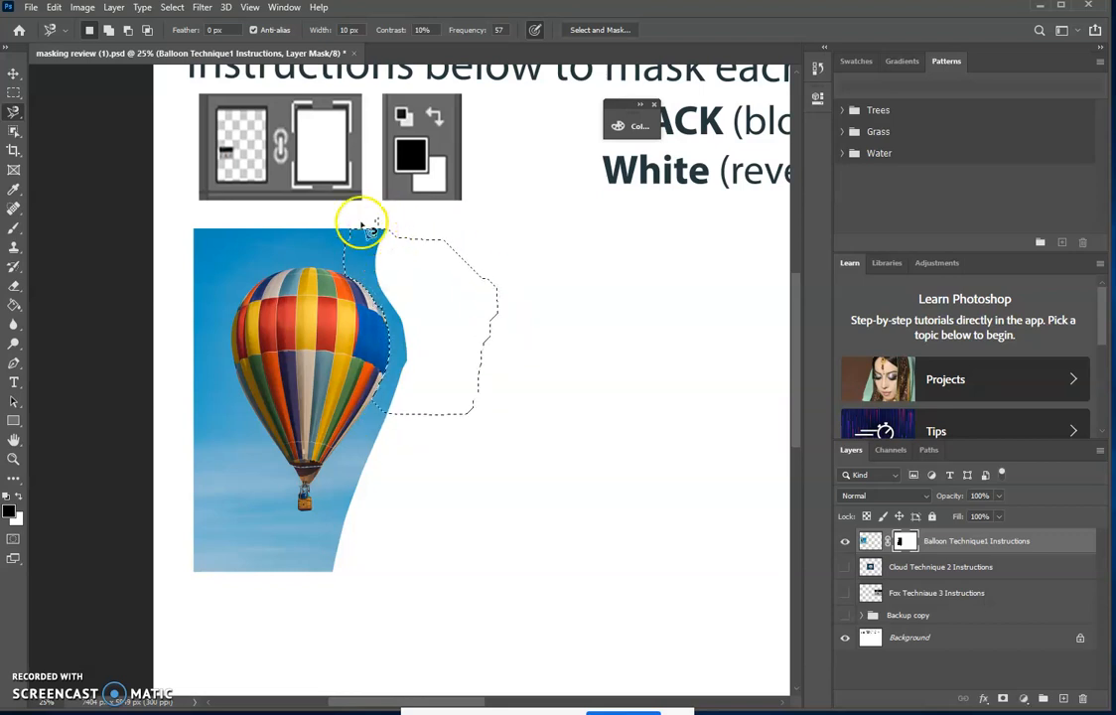
pyautogui.press('b')
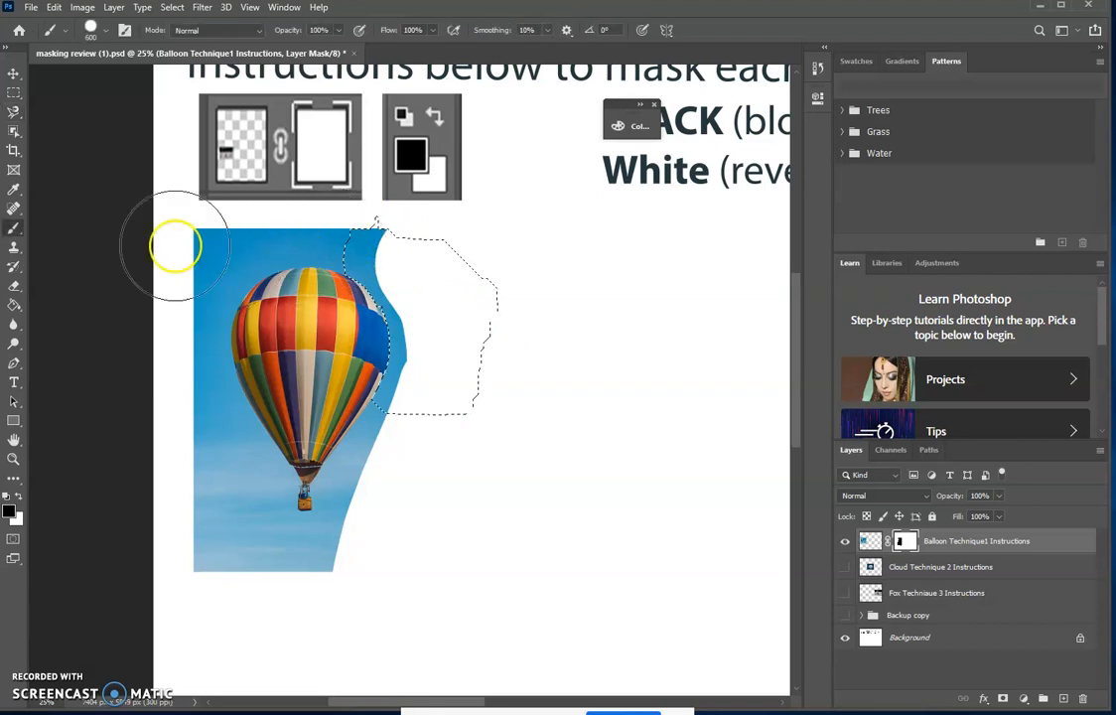
pyautogui.moveTo(446, 391)
pyautogui.mouseDown()
pyautogui.moveTo(402, 390)
pyautogui.moveTo(396, 277)
pyautogui.moveTo(373, 227)
pyautogui.moveTo(394, 301)
pyautogui.moveTo(390, 412)
pyautogui.moveTo(370, 251)
pyautogui.moveTo(409, 405)
pyautogui.moveTo(375, 226)
pyautogui.moveTo(438, 497)
pyautogui.mouseUp()
pyautogui.hotkey('ctrl', 'd')
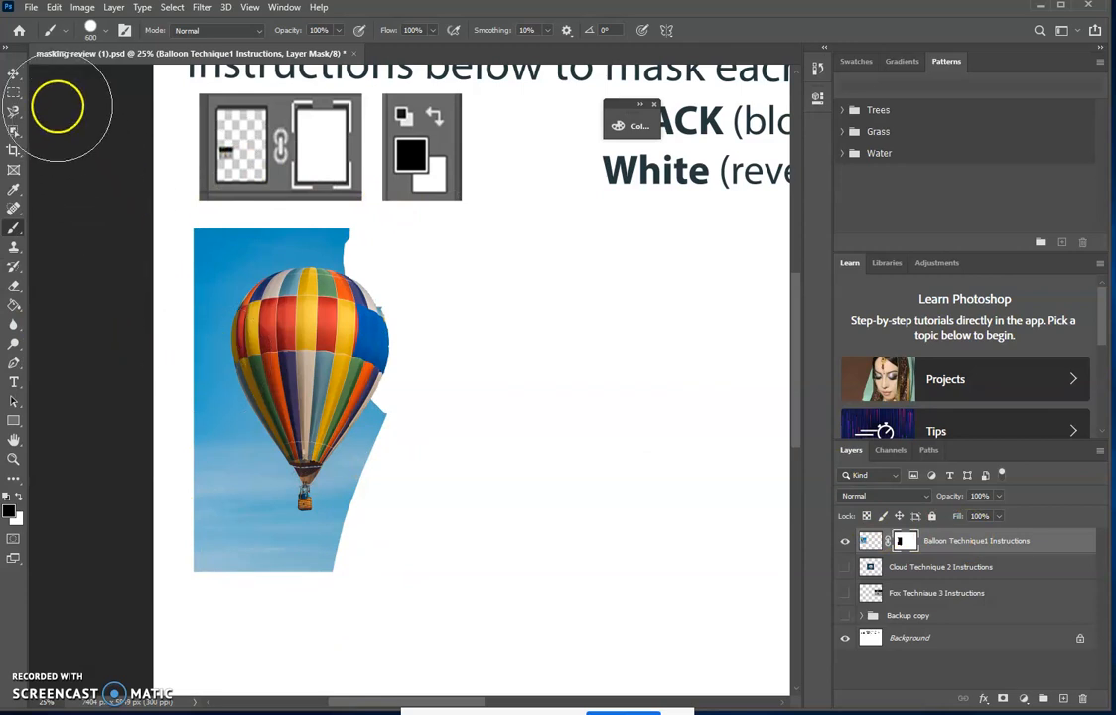
# Select the remaining sky around the balloon and basket with the Magic Wand, paint it black on the mask, and deselect
pyautogui.click(15, 134)
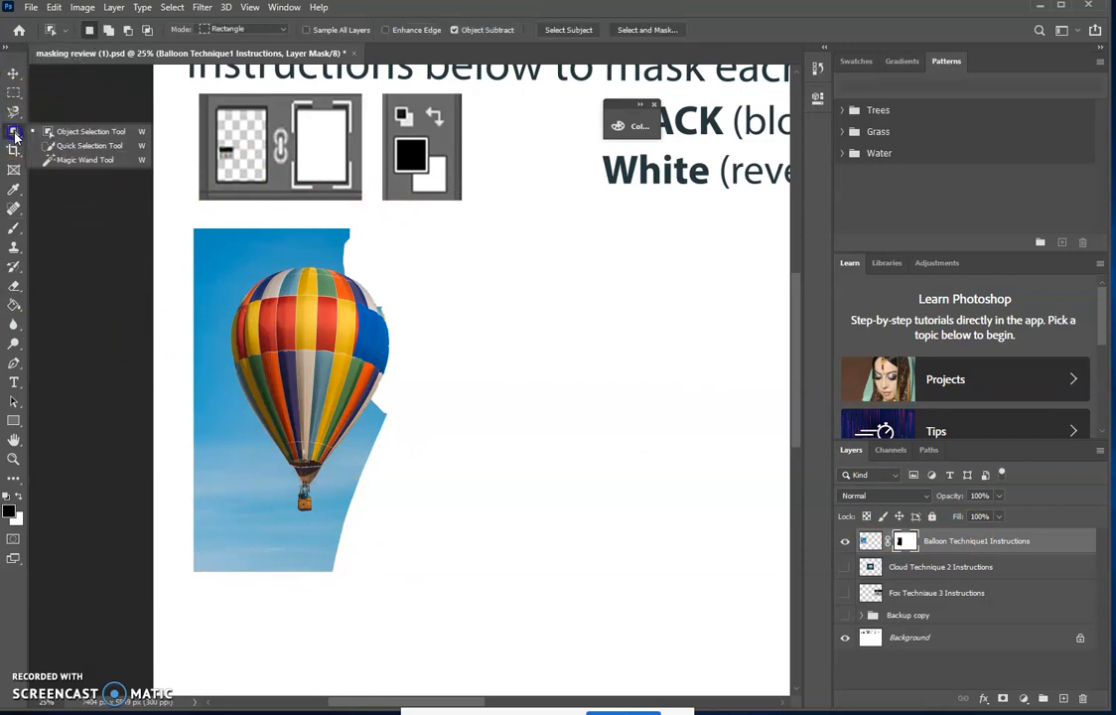
pyautogui.click(70, 161)
pyautogui.click(239, 262)
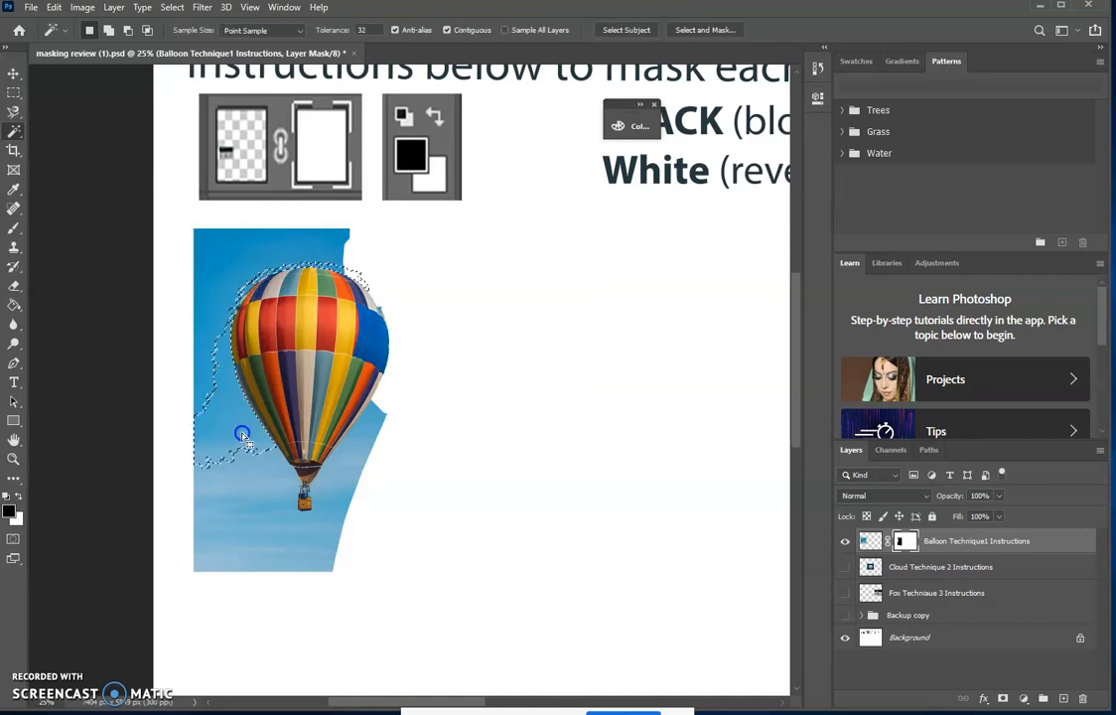
pyautogui.keyDown('shift'); pyautogui.click(229, 276); pyautogui.keyUp('shift')
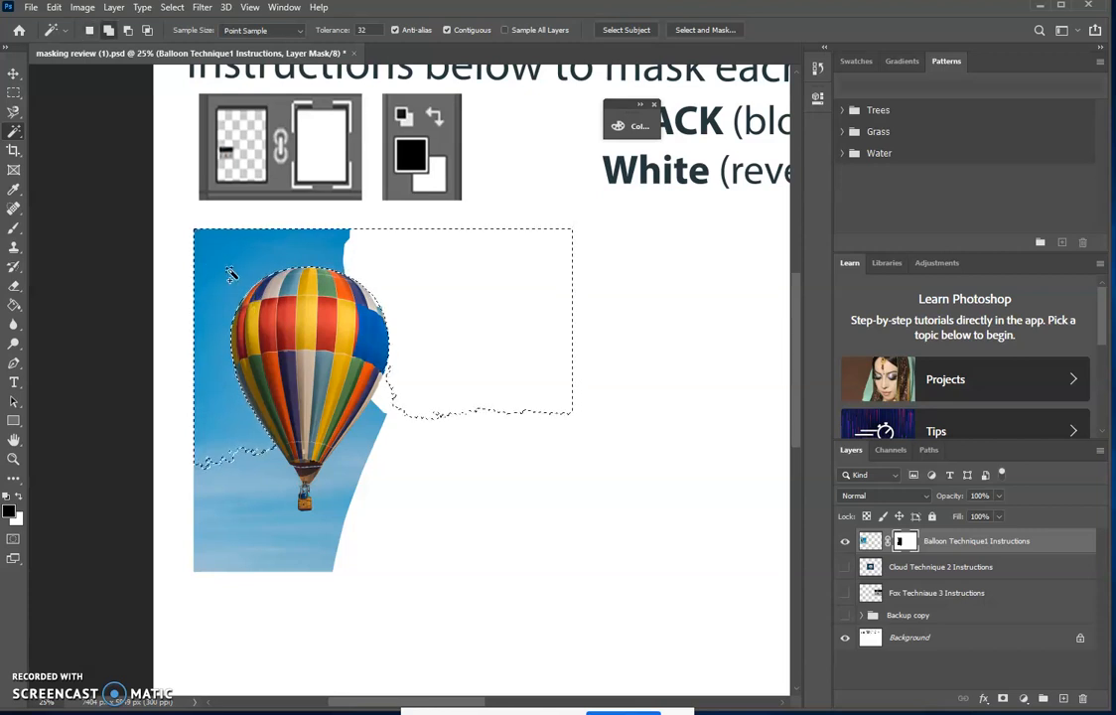
pyautogui.keyDown('shift'); pyautogui.click(237, 494); pyautogui.keyUp('shift')
pyautogui.keyDown('shift'); pyautogui.click(283, 508); pyautogui.keyUp('shift')
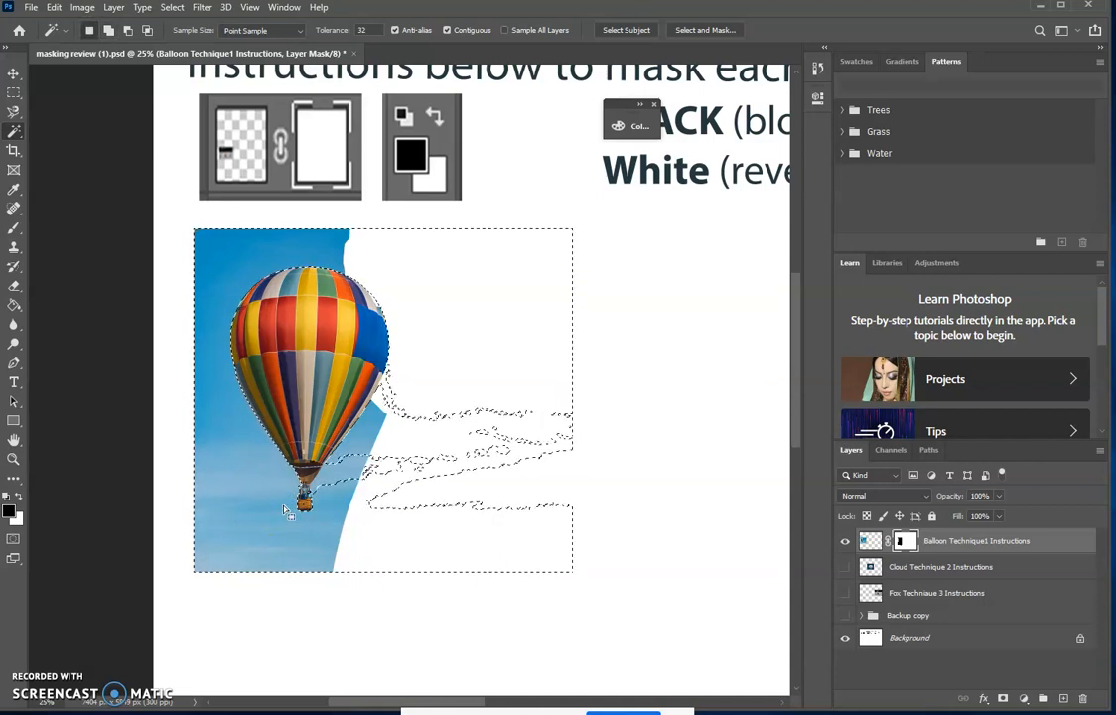
pyautogui.press('b')
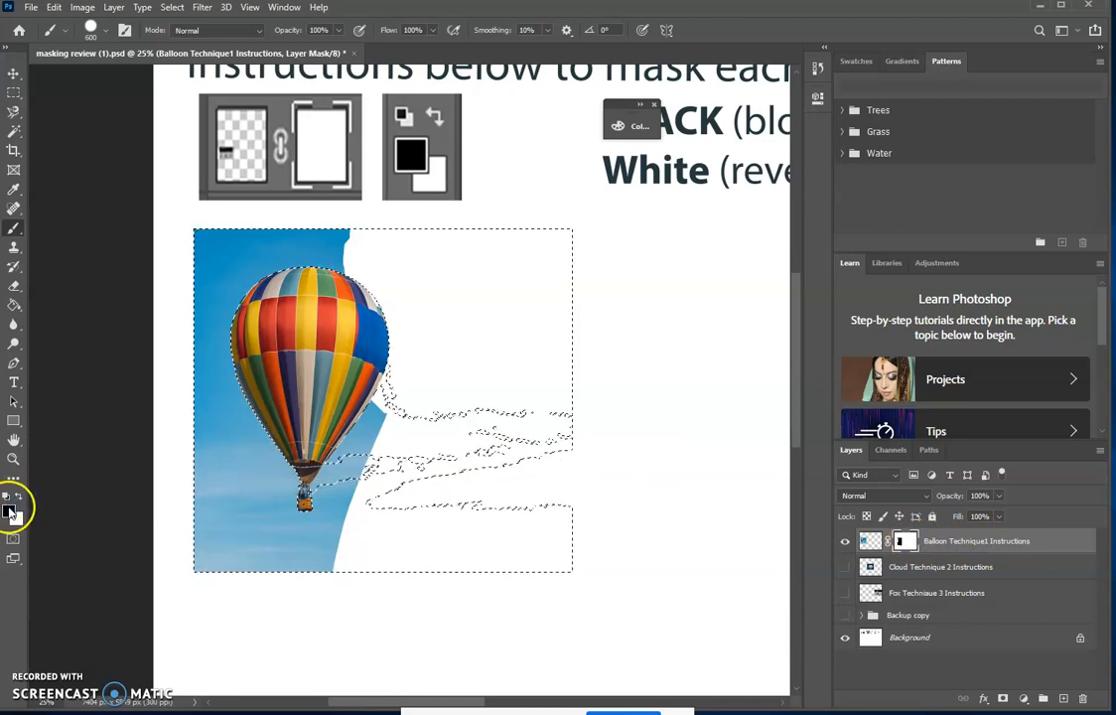
pyautogui.moveTo(270, 502)
pyautogui.mouseDown()
pyautogui.moveTo(297, 535)
pyautogui.moveTo(334, 528)
pyautogui.moveTo(403, 373)
pyautogui.moveTo(201, 289)
pyautogui.moveTo(232, 603)
pyautogui.moveTo(299, 208)
pyautogui.moveTo(408, 214)
pyautogui.mouseUp()
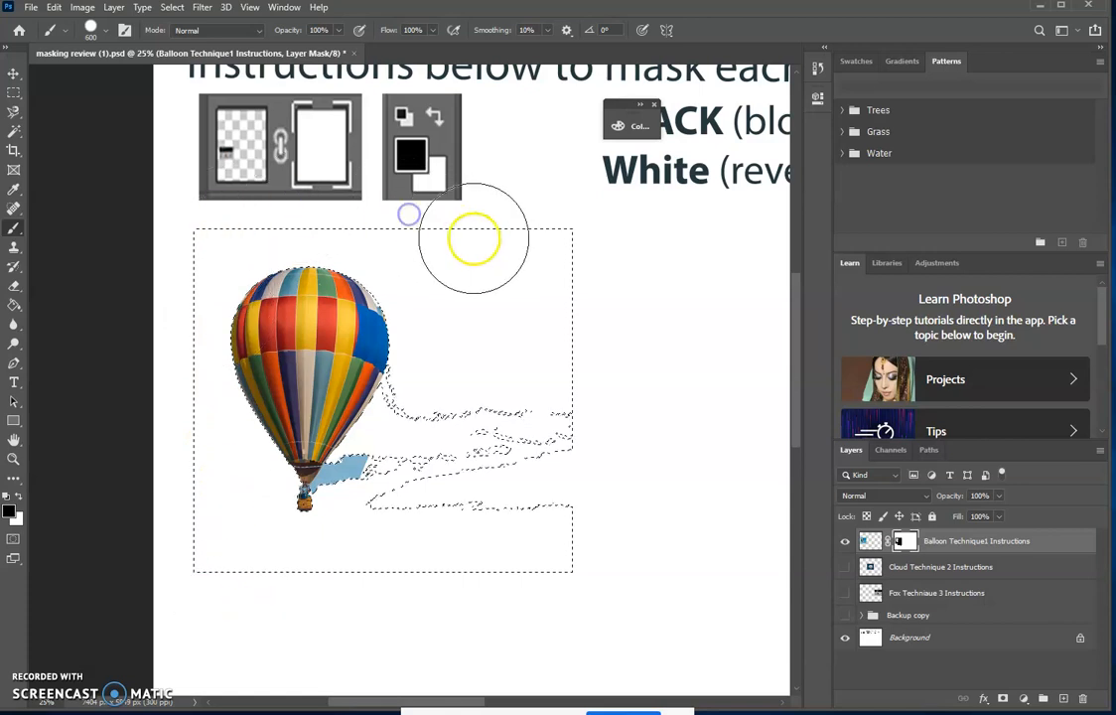
pyautogui.hotkey('ctrl', 'd')
# Paint black on the mask over the leftover blue patch beside the basket and the thin remnants along the photo's outer edges
pyautogui.click(14, 130)
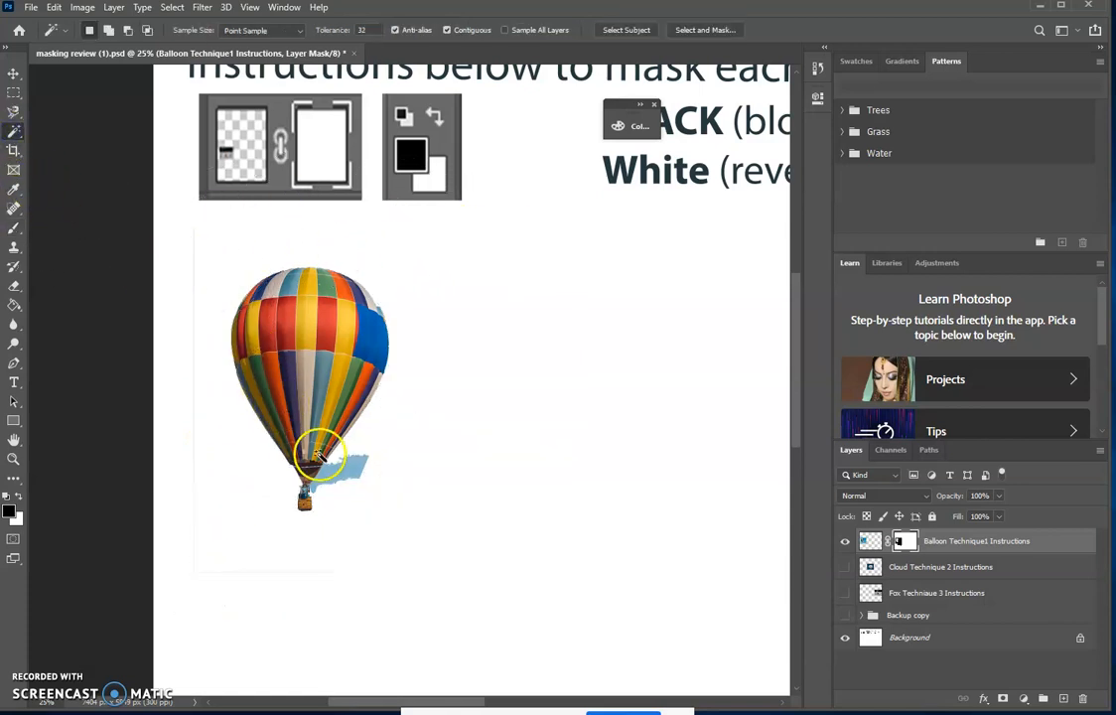
pyautogui.press('b')
pyautogui.moveTo(337, 482)
pyautogui.mouseDown()
pyautogui.moveTo(344, 468)
pyautogui.moveTo(346, 488)
pyautogui.mouseUp()
pyautogui.hotkey('ctrl', 'd')
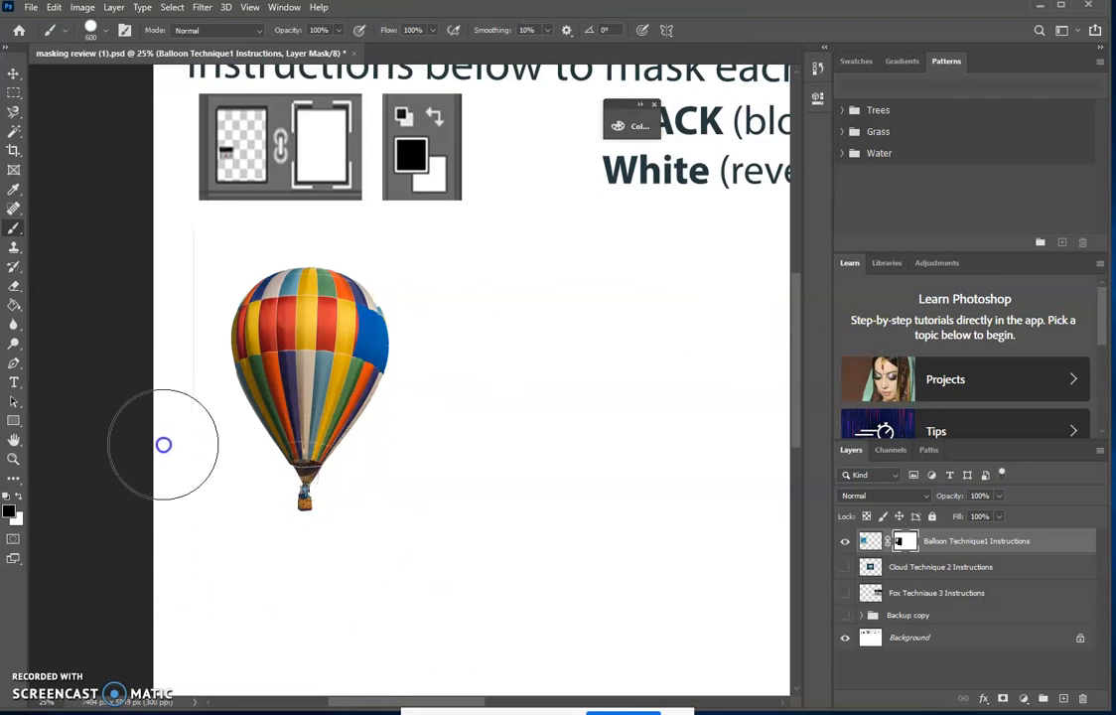
pyautogui.click(149, 352)
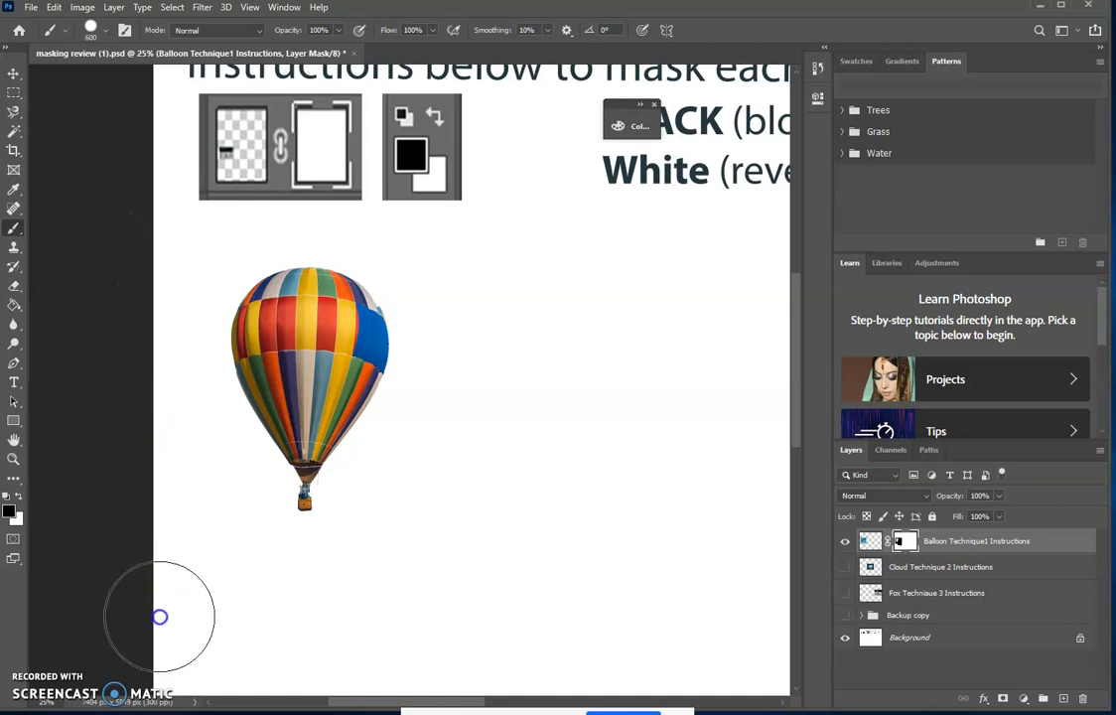
pyautogui.hotkey('ctrl', '-')
pyautogui.hotkey('ctrl', '-')
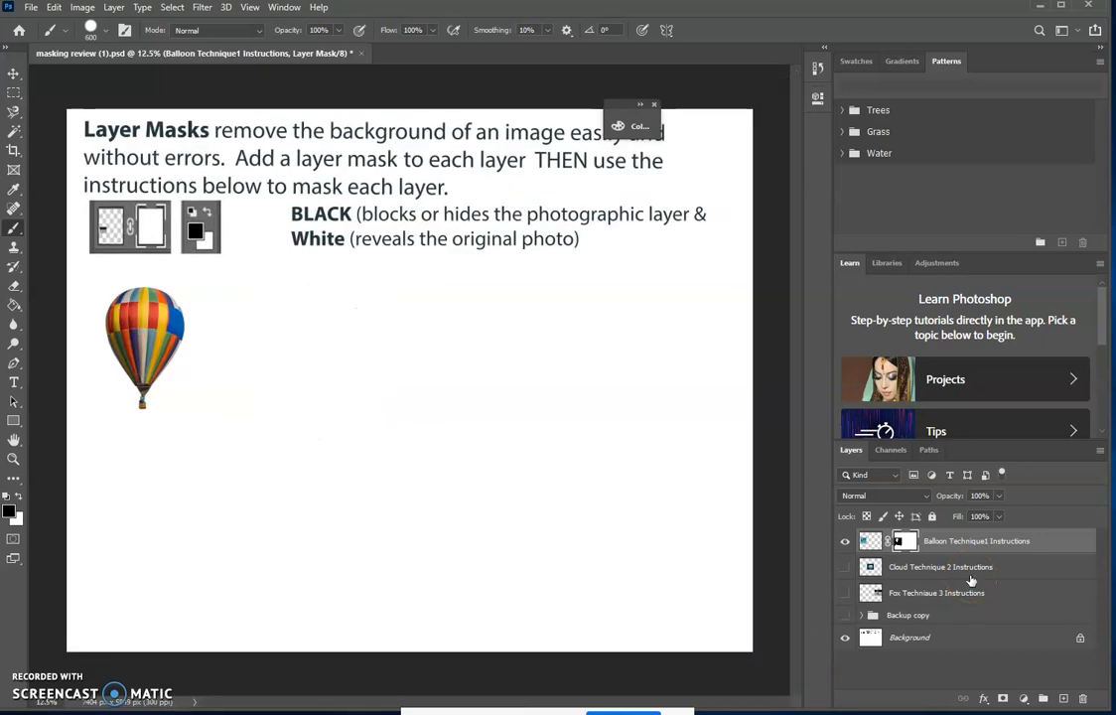